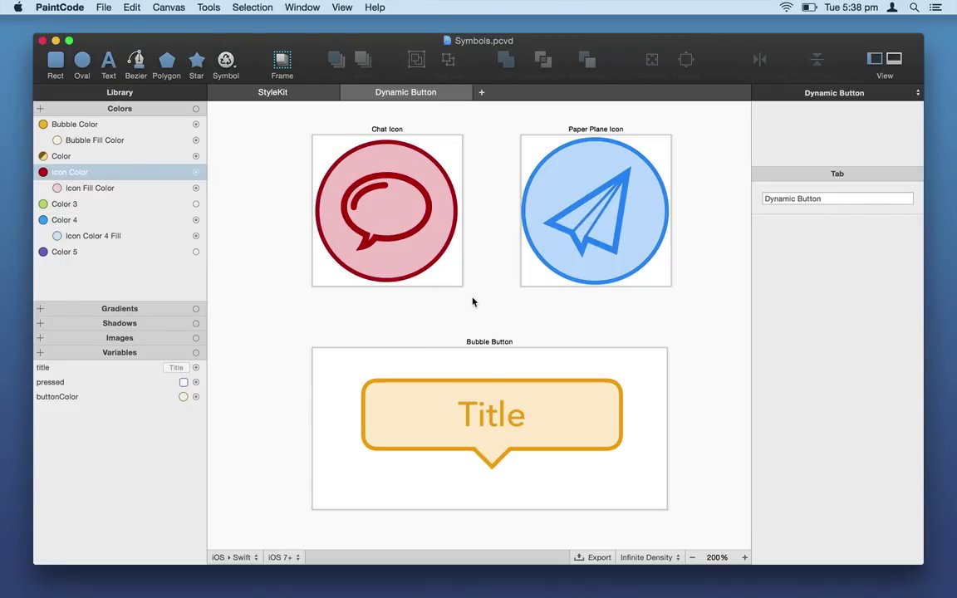
Zoom out and add a new canvas the size of the Paper Plane Icon canvas.
left_click(692, 557)
scroll(619, 400, "right", 5)
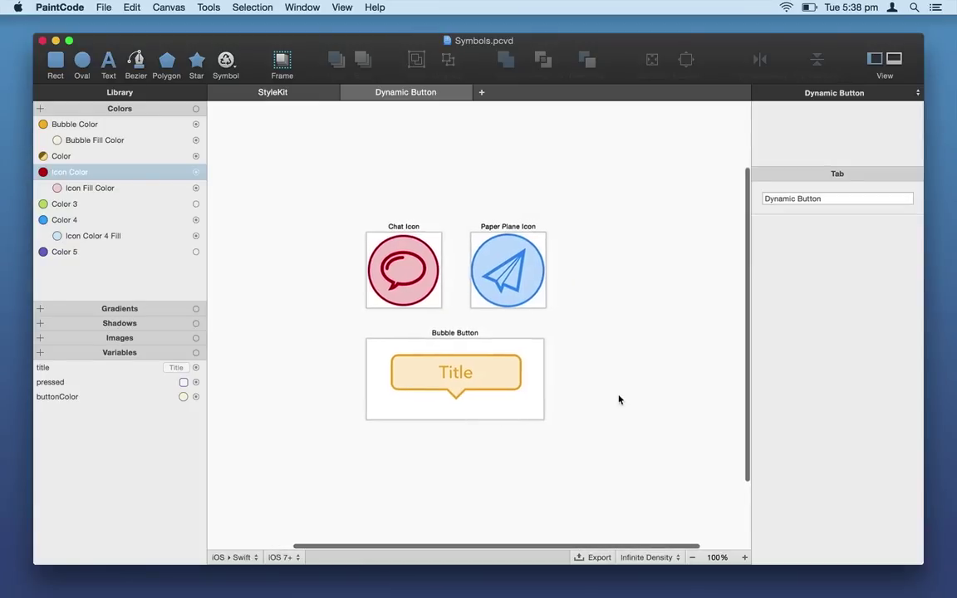
left_click(486, 254)
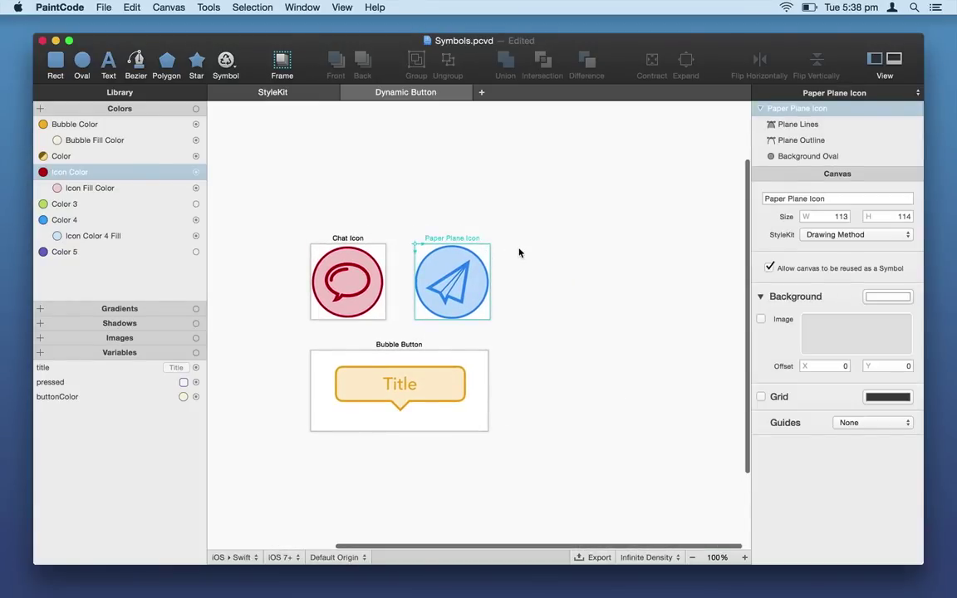
right_click(520, 252)
mouse_move(557, 255)
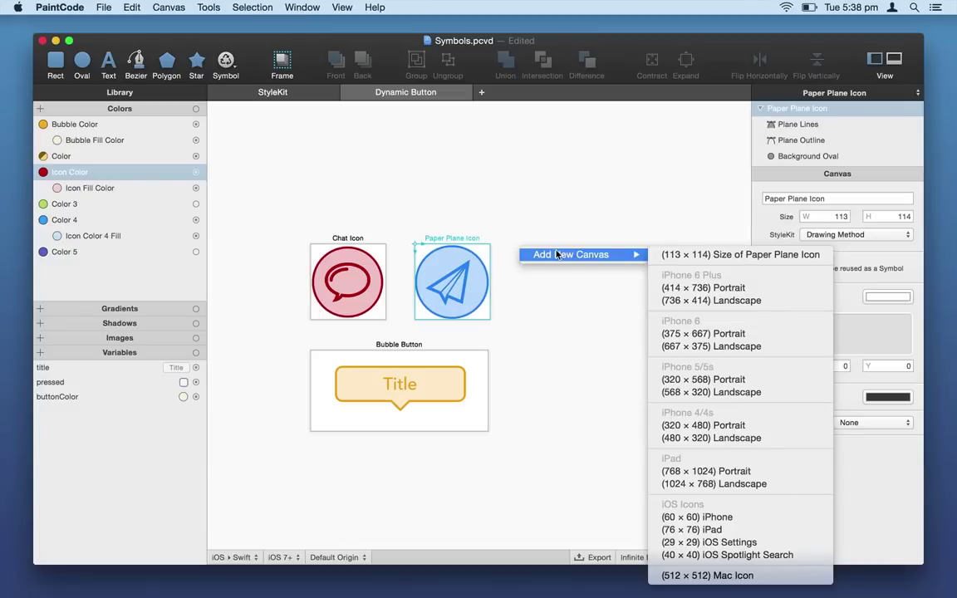
left_click(700, 255)
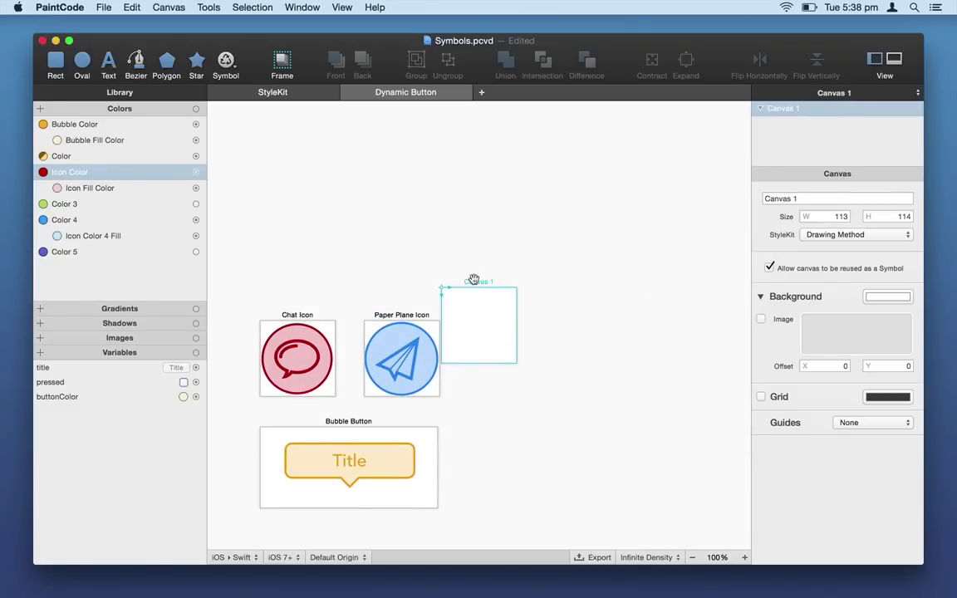
Move Canvas 1 beside the Paper Plane Icon canvas and enlarge it to 355 × 283.
left_click_drag(471, 280, 502, 317)
scroll(543, 394, "down", 5)
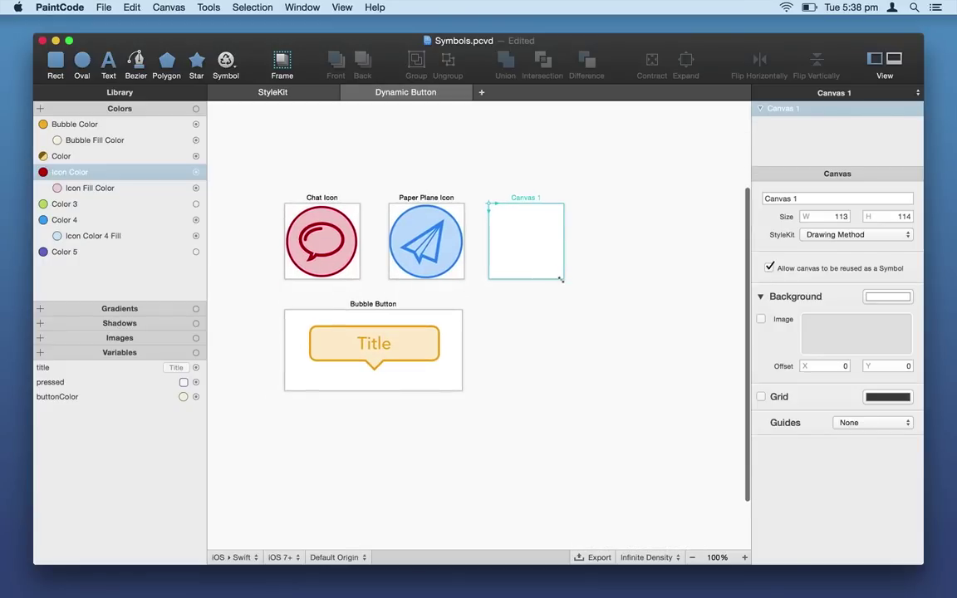
left_click_drag(565, 279, 723, 394)
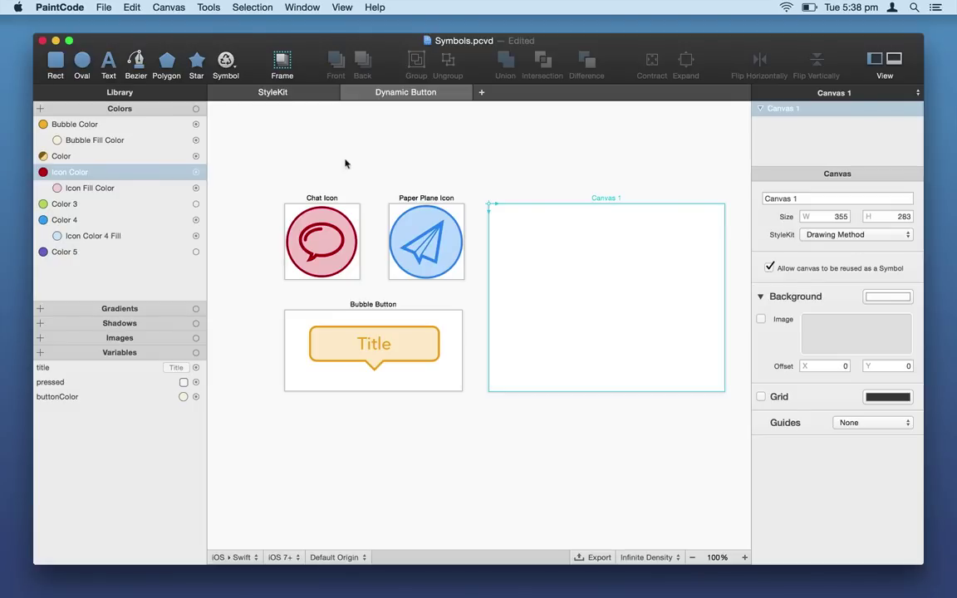
Place two Chat Icon symbols in Canvas 1 and widen the canvas to the right.
left_click(226, 65)
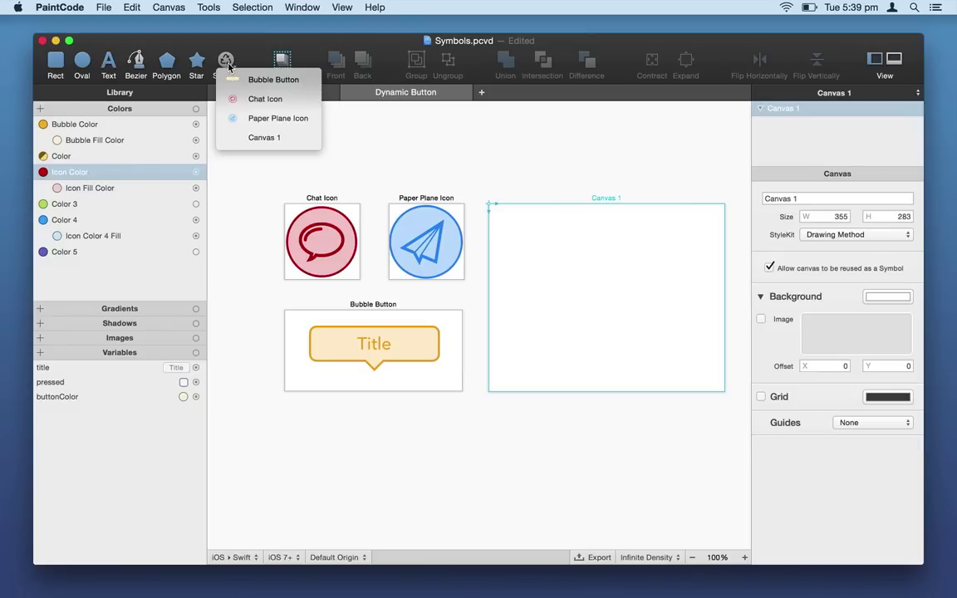
left_click_drag(254, 98, 542, 262)
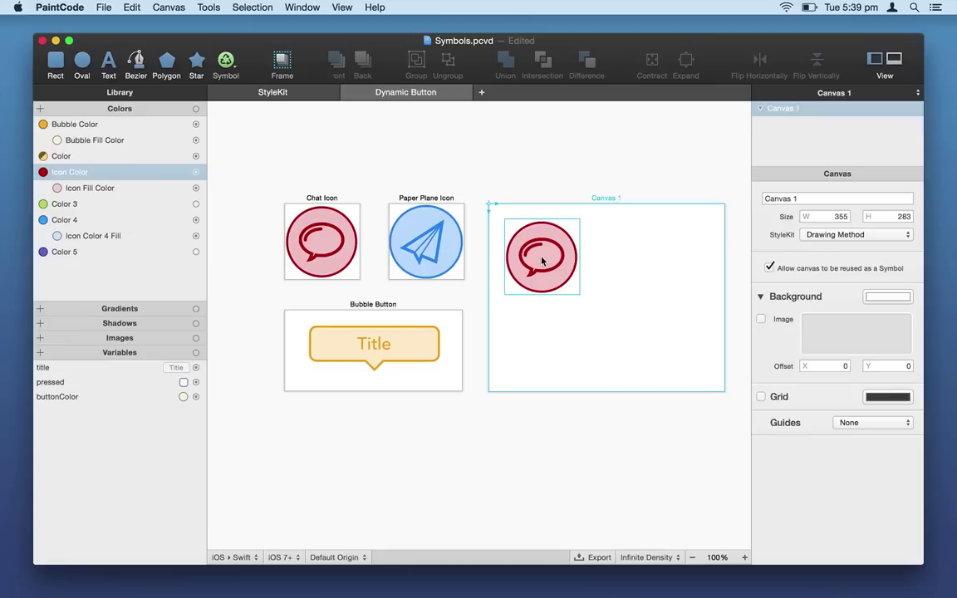
left_click(226, 61)
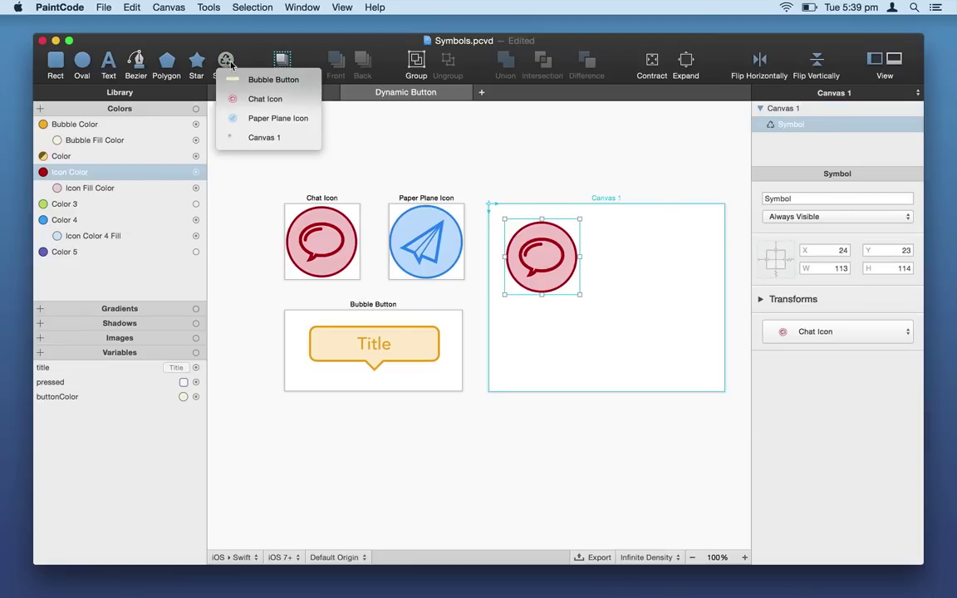
left_click_drag(253, 99, 627, 264)
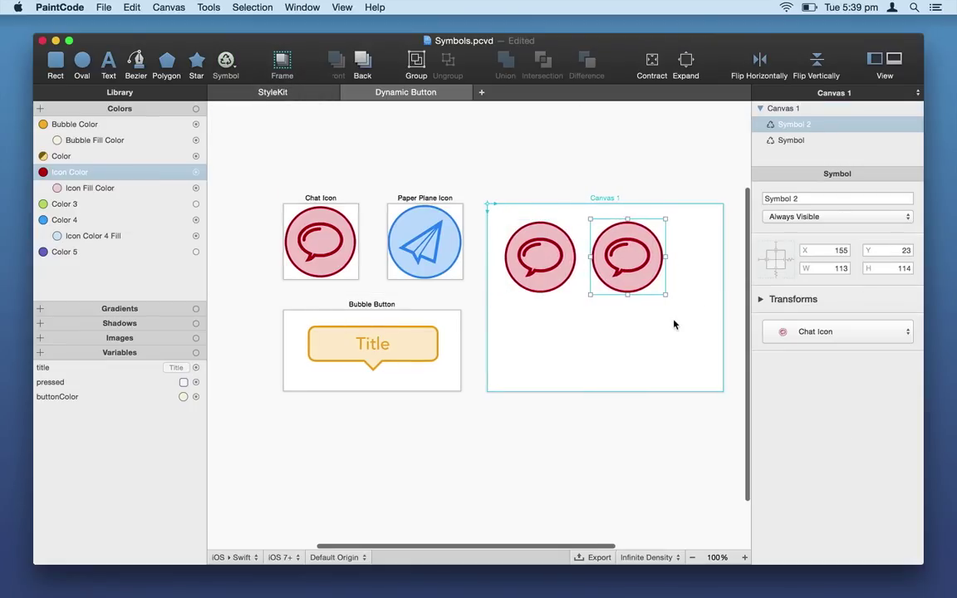
scroll(674, 325, "right", 2)
left_click(687, 319)
left_click_drag(700, 320, 747, 320)
Duplicate the second Chat Icon symbol and move the copy to Canvas 1's right end.
left_click(596, 267)
left_click(126, 8)
left_click(133, 93)
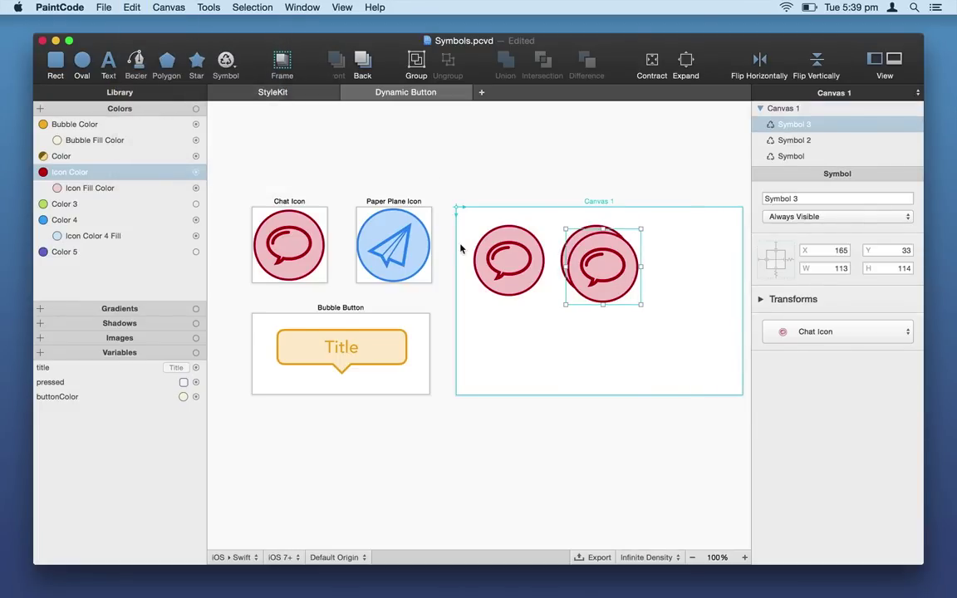
left_click_drag(606, 294, 692, 287)
Shrink the middle Chat Icon to 73 × 73 and enlarge the right one to 144 × 145.
left_click(609, 289)
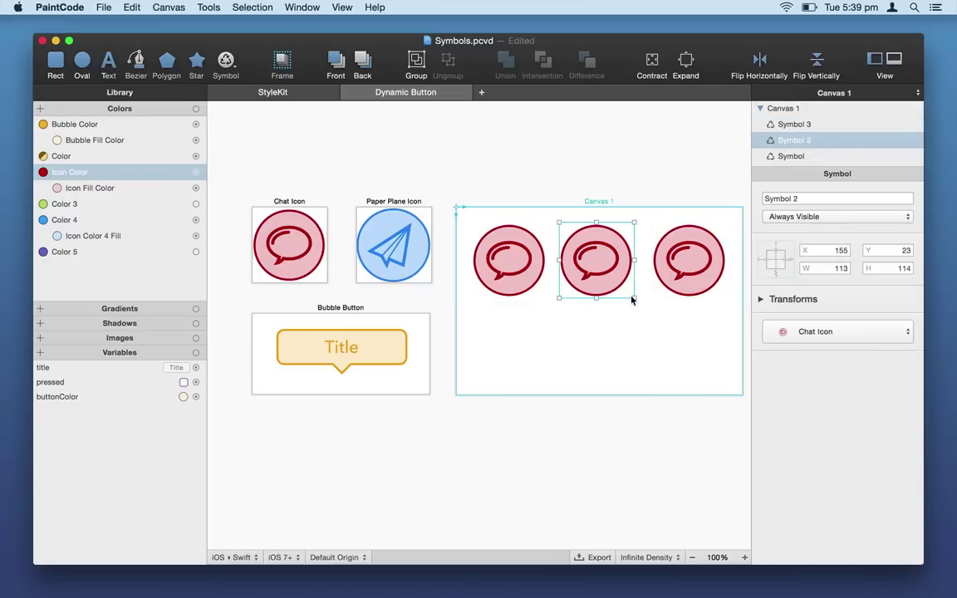
left_click_drag(634, 297, 597, 265)
left_click(661, 283)
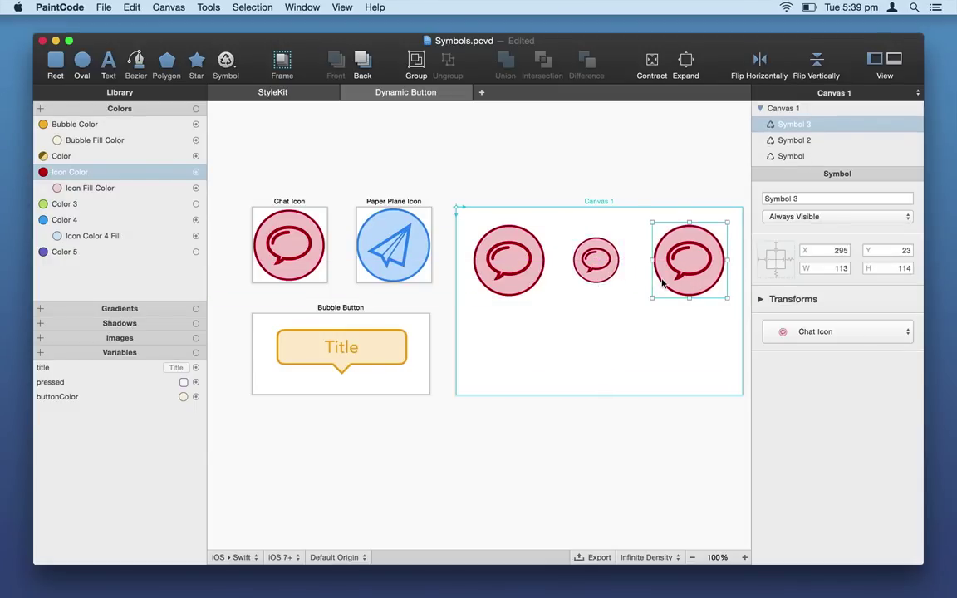
left_click_drag(653, 298, 631, 318)
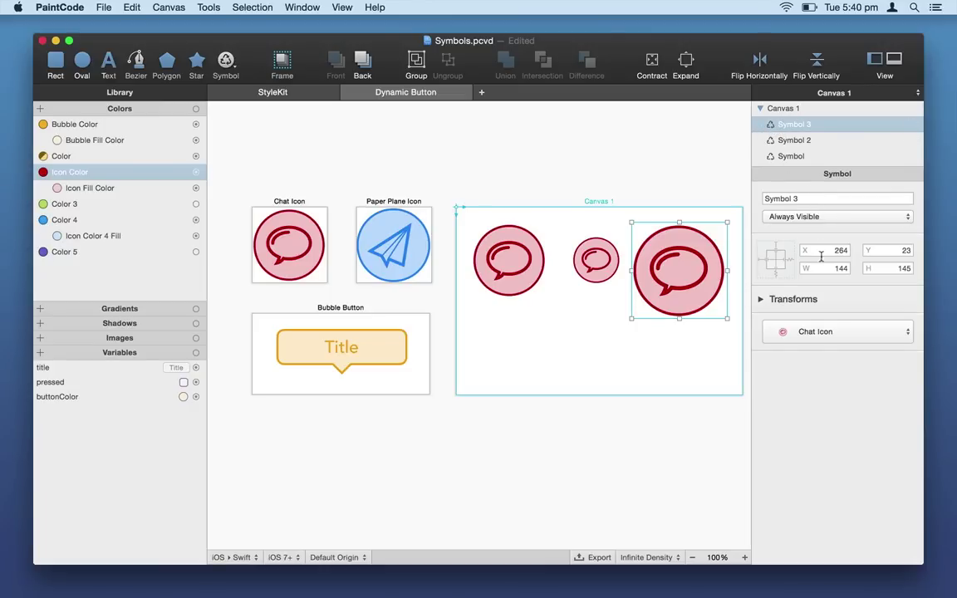
left_click(827, 333)
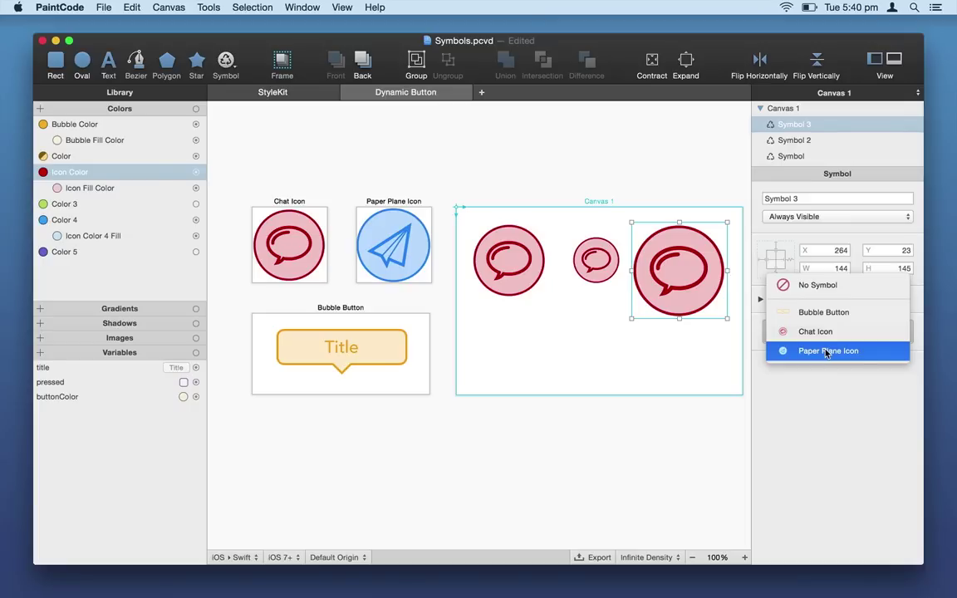
left_click(826, 350)
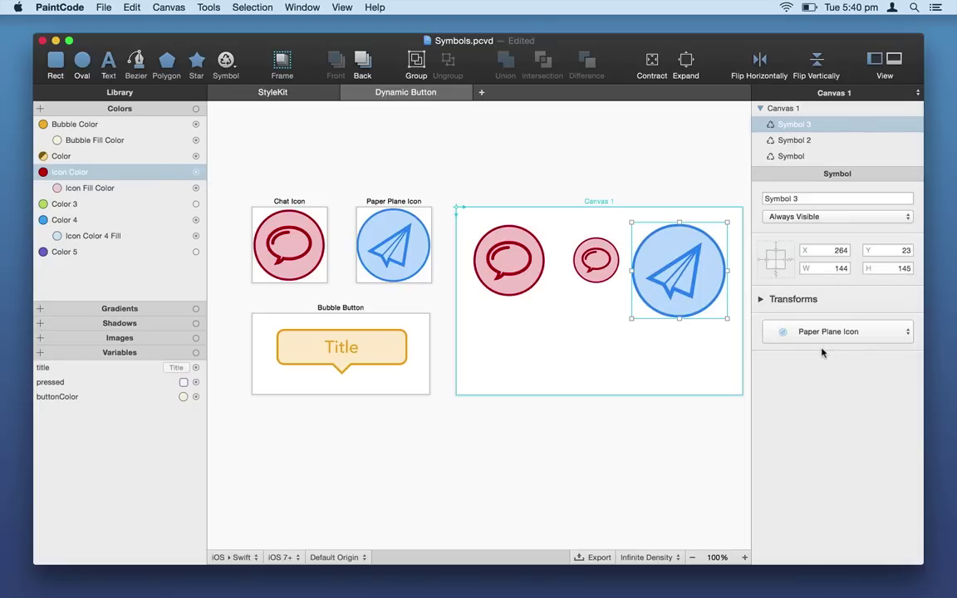
left_click(825, 332)
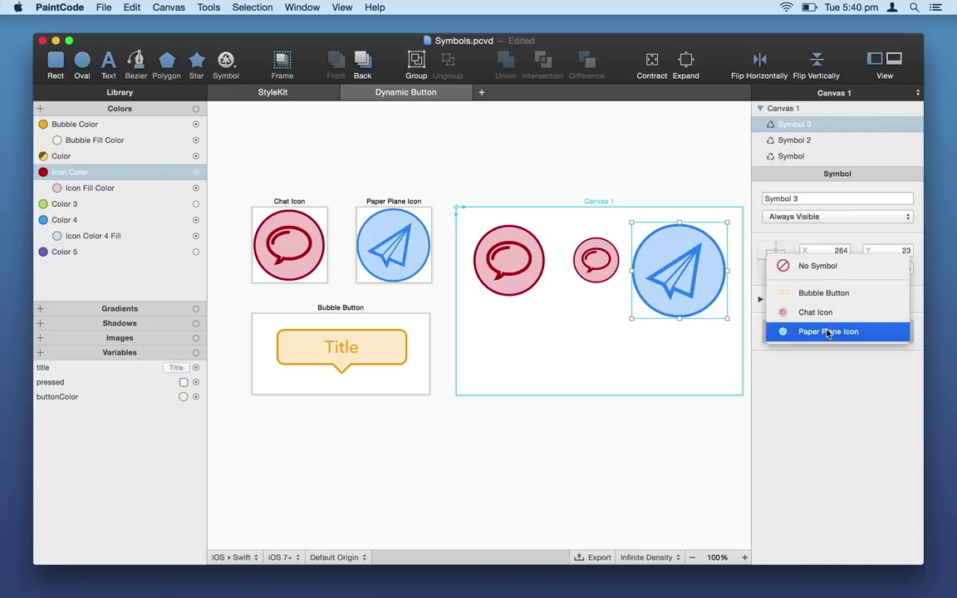
left_click(827, 314)
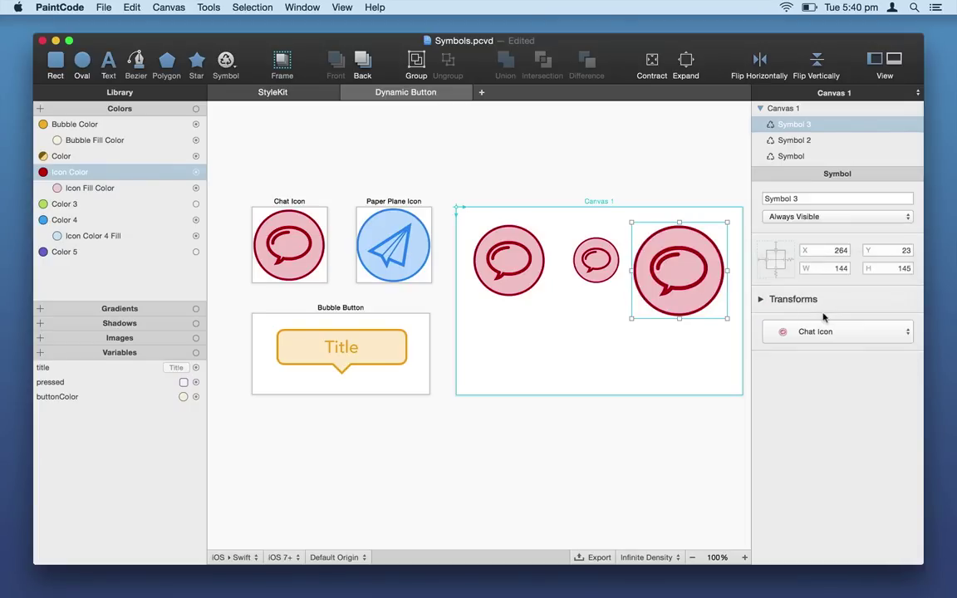
left_click(312, 253)
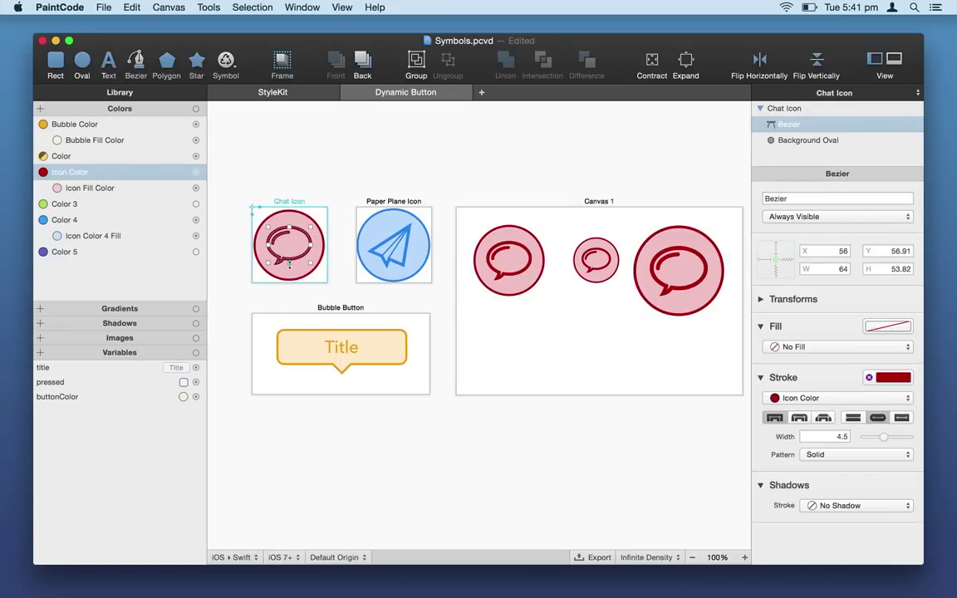
mouse_move(309, 262)
left_mouse_down()
mouse_move(292, 245)
mouse_move(314, 263)
left_mouse_up()
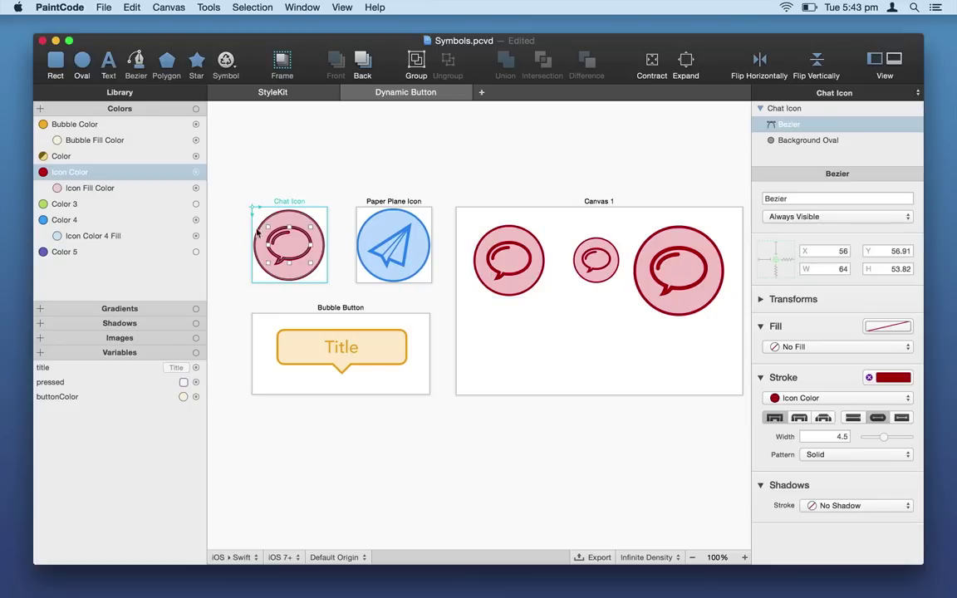
Change Icon Color's scope to Parameter, then select the first Chat Icon instance in Canvas 1.
left_click_drag(108, 174, 233, 173)
double_click(108, 174)
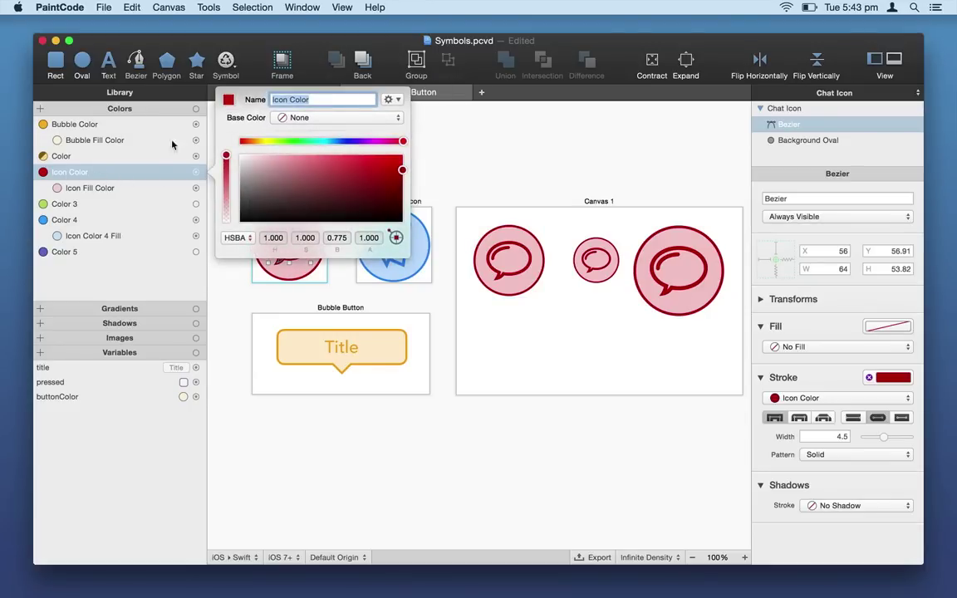
left_click(390, 99)
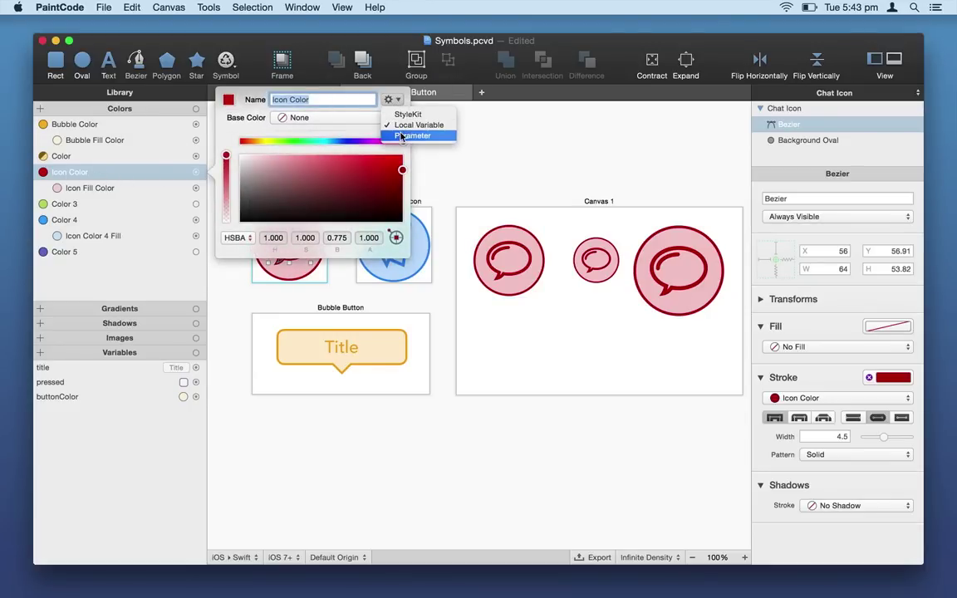
left_click(402, 135)
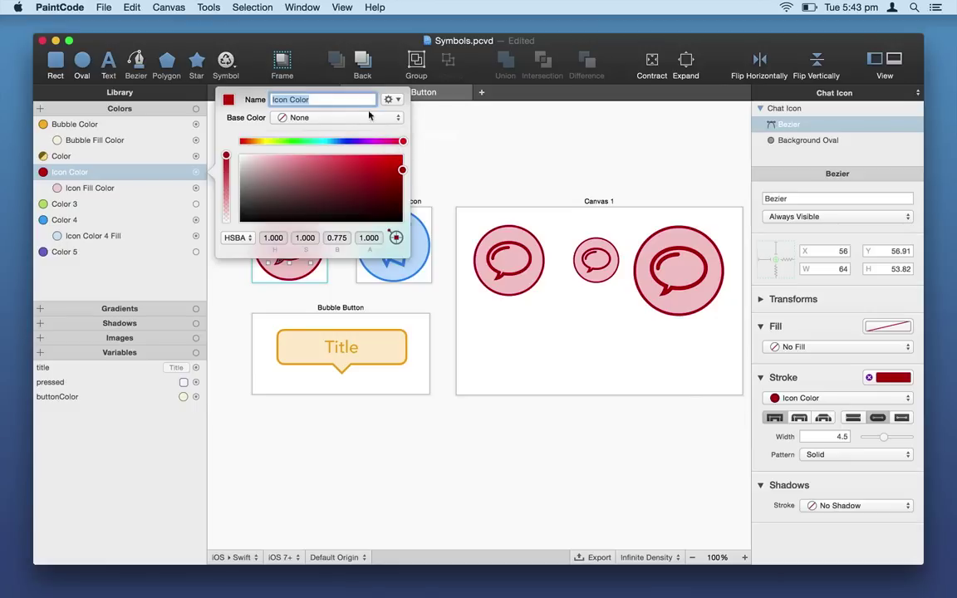
left_click(148, 171)
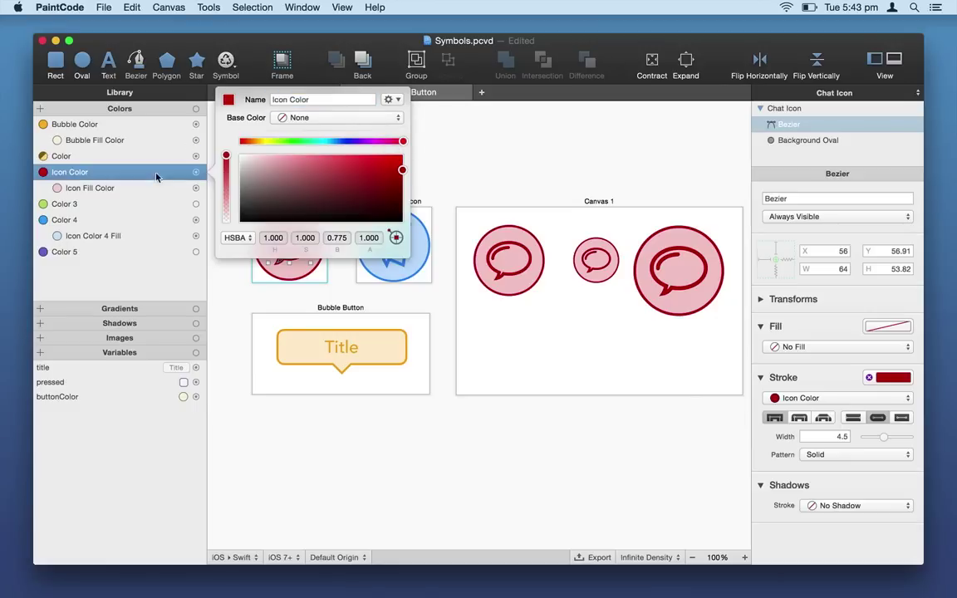
left_click(244, 326)
left_click(509, 259)
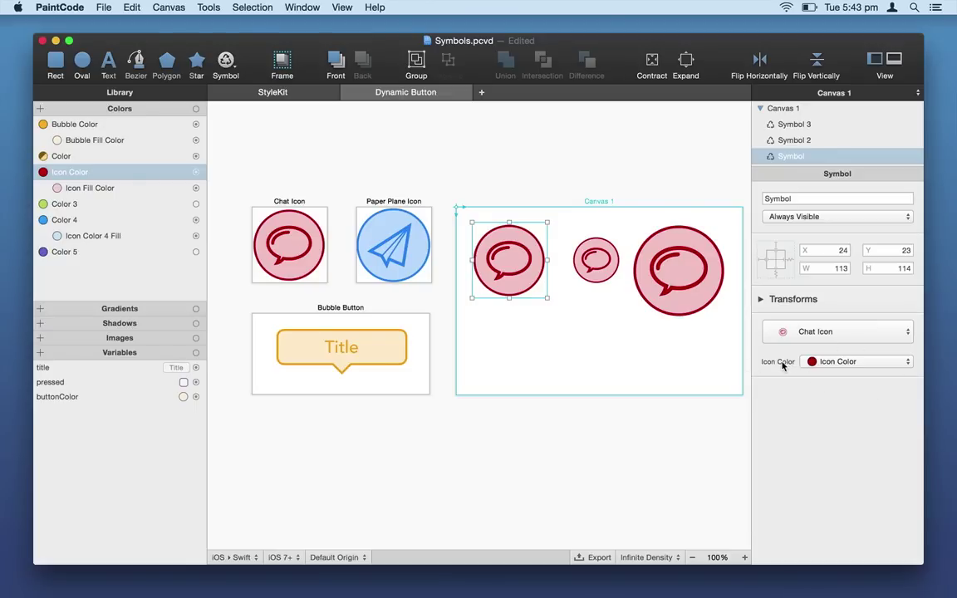
Color the first chat instance with Color 3 and the large one with Color 4, then reshape the bubble outline.
left_click(894, 362)
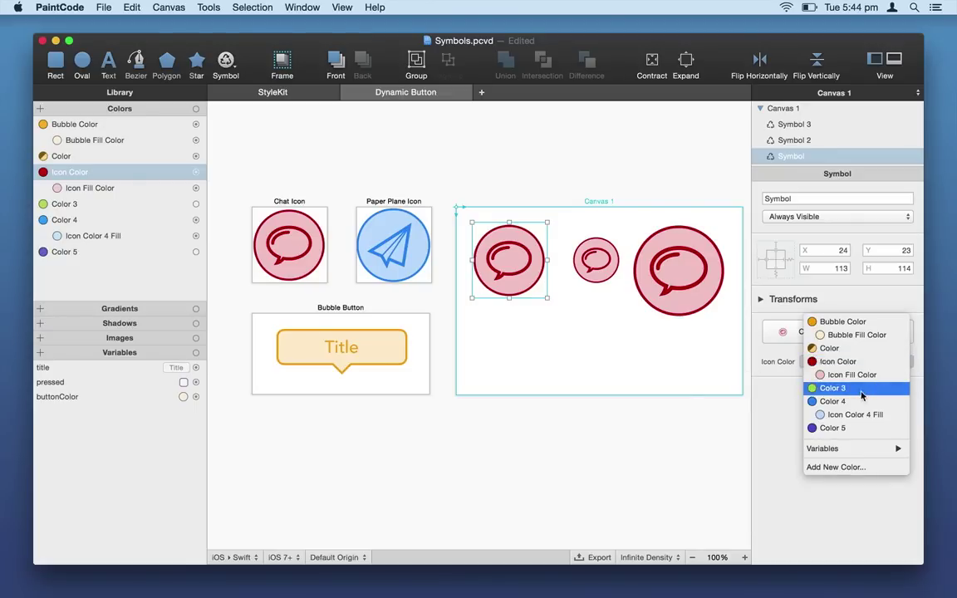
left_click(810, 388)
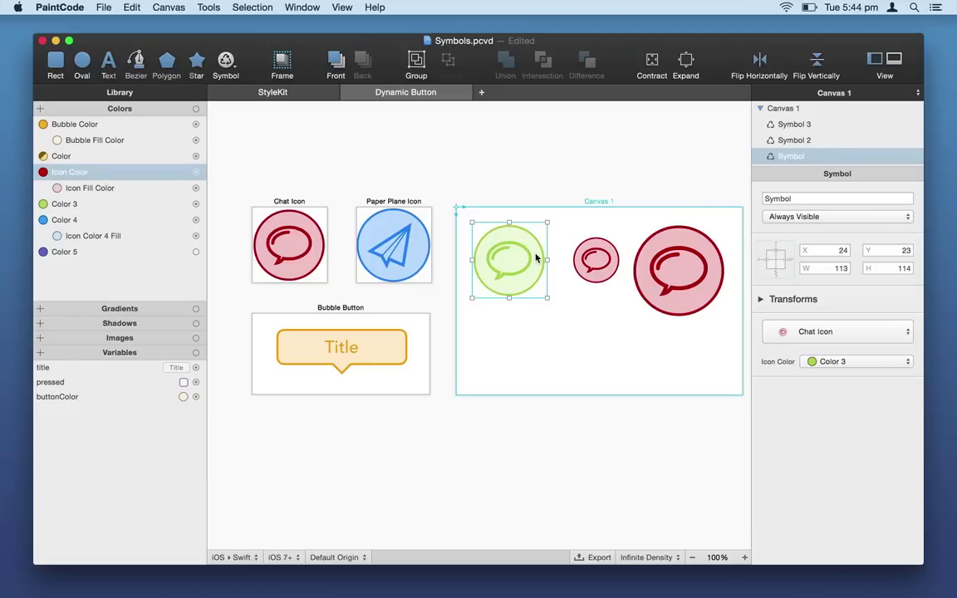
left_click(679, 301)
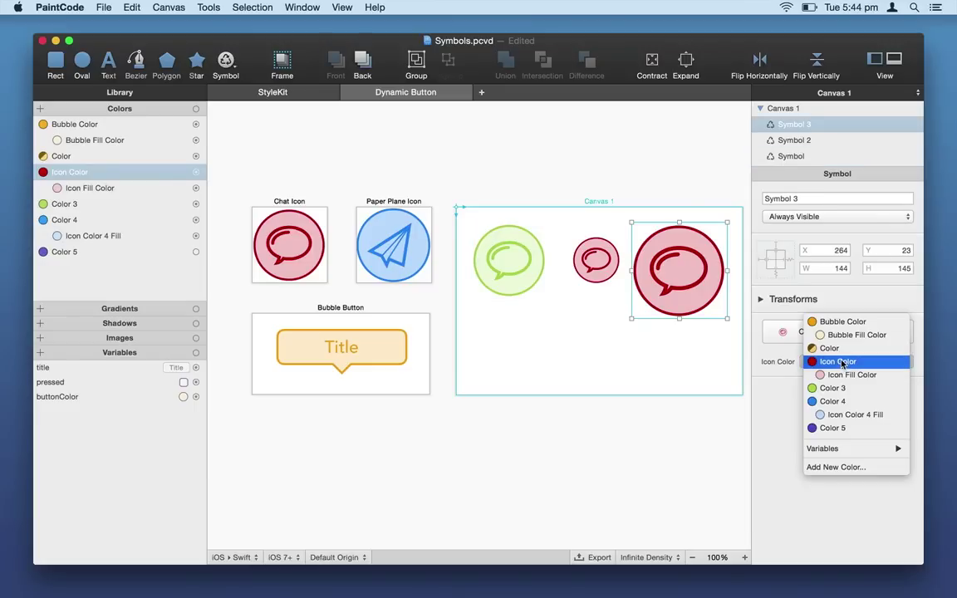
left_click(830, 402)
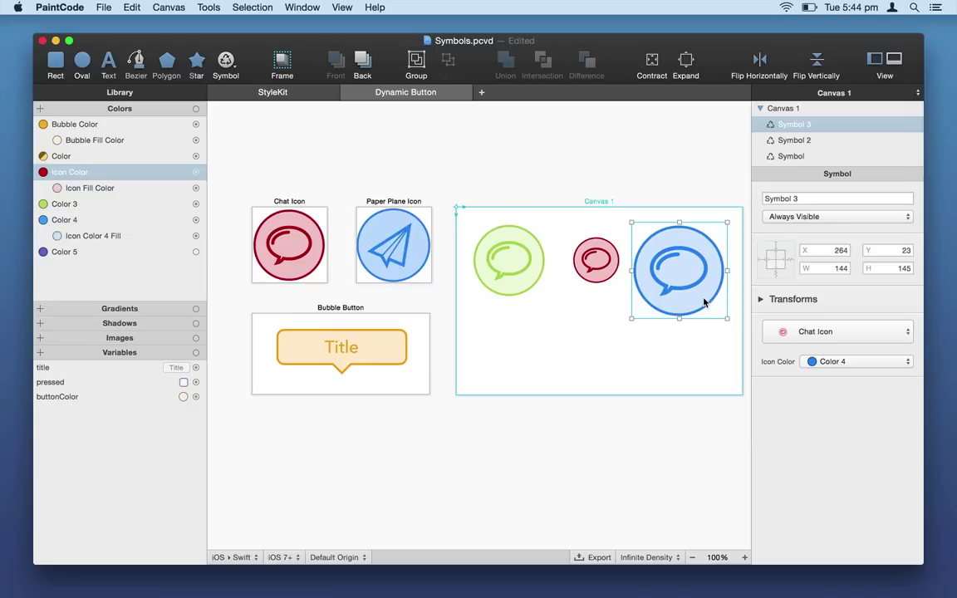
left_click(288, 252)
left_click_drag(288, 254, 300, 262)
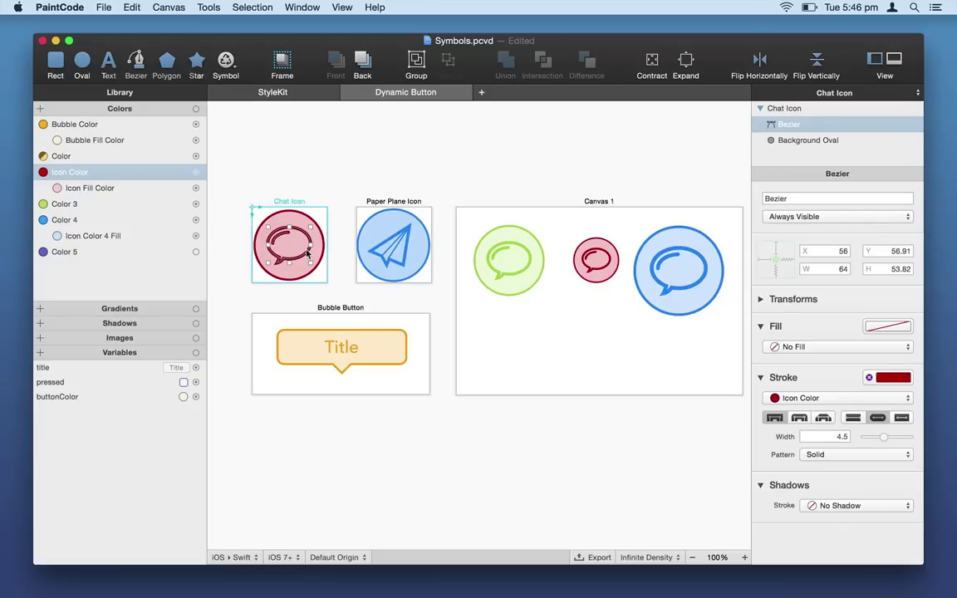
Expand the bubble's Transforms and add a Fraction variable named 'scale'.
left_click(761, 301)
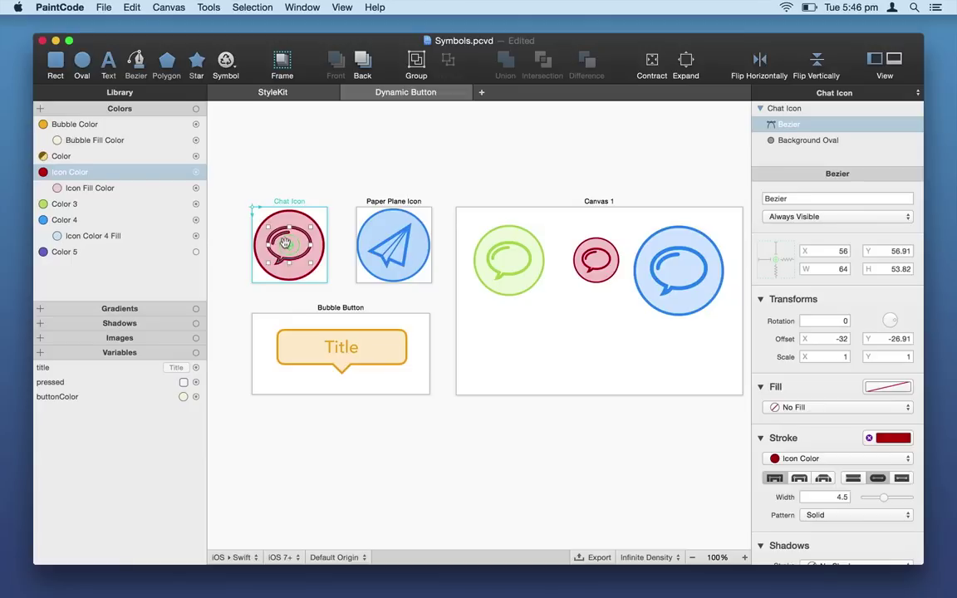
left_click(40, 354)
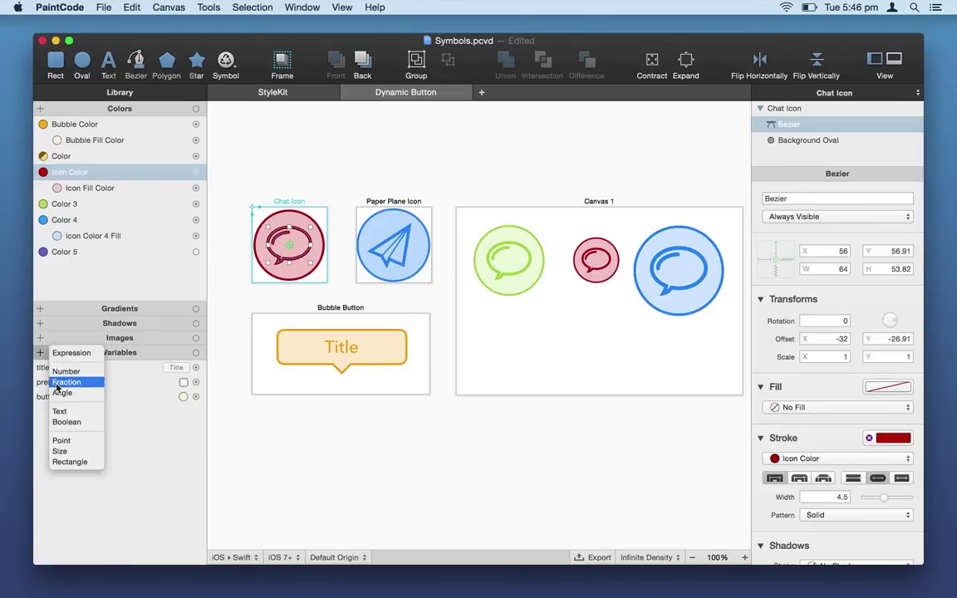
left_click(66, 382)
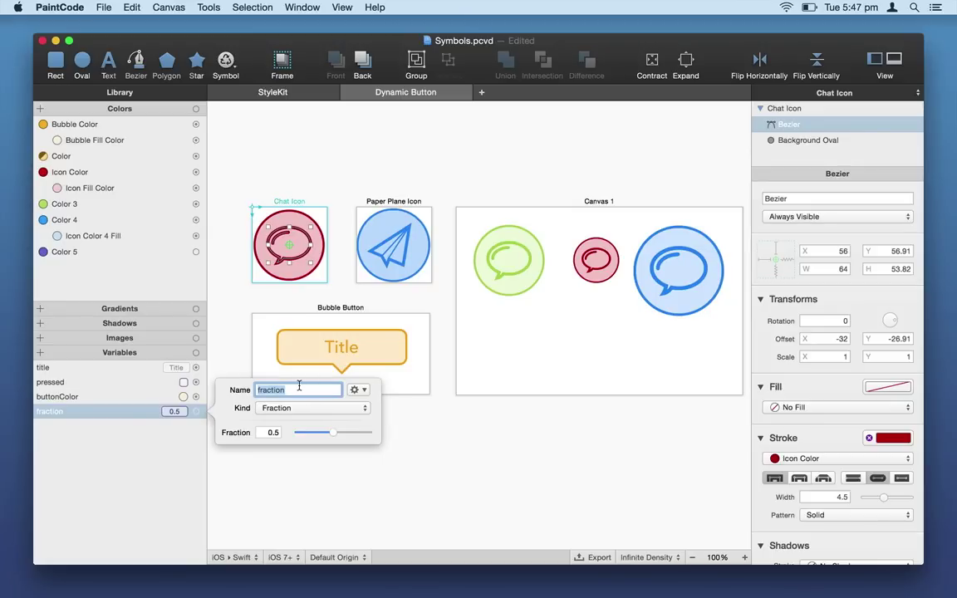
type("scale")
key("Return")
Link scale to the bubble's Scale X and Y, set it to 1, and mark it as a parameter.
left_click_drag(196, 412, 816, 357)
left_click_drag(196, 411, 874, 358)
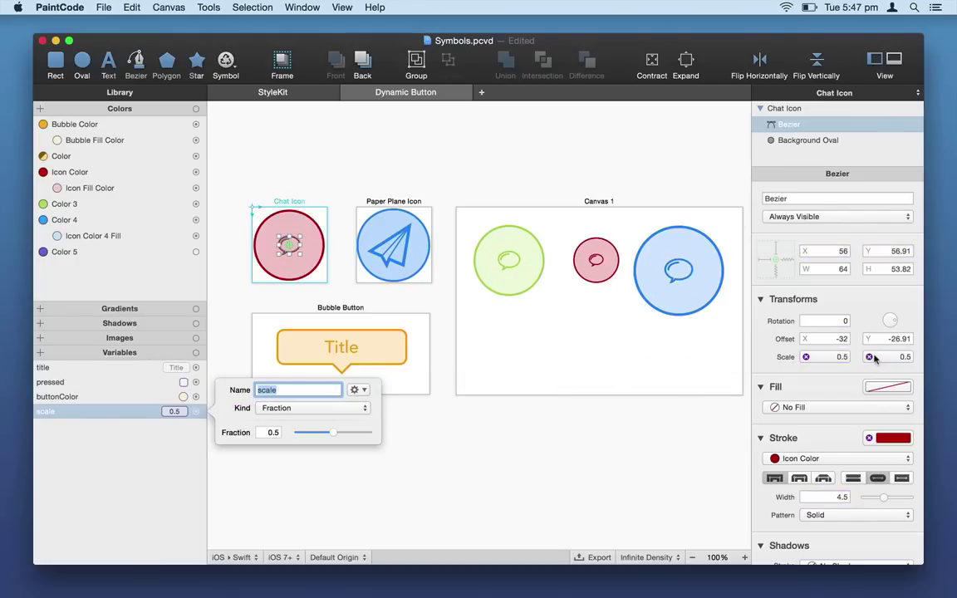
left_click_drag(333, 433, 373, 433)
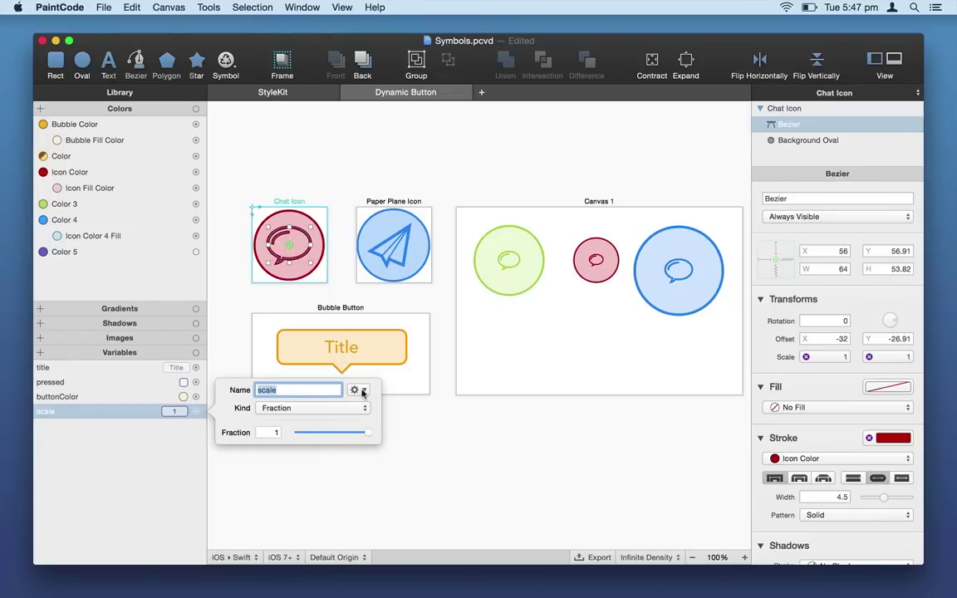
left_click(362, 392)
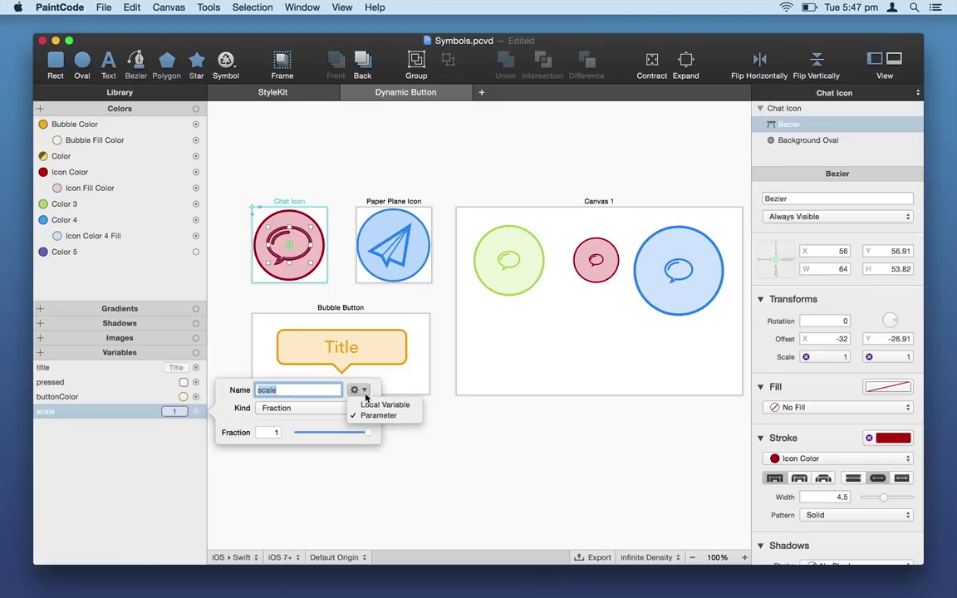
left_click(420, 450)
left_click(419, 450)
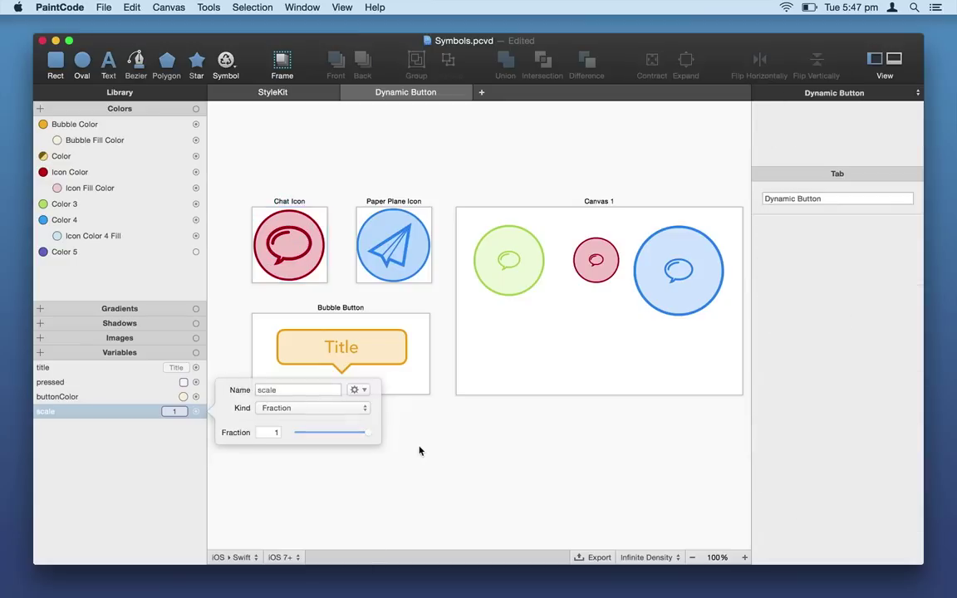
Set the green chat instance's Scale to 0.55 and the blue instance's Scale to 0.25.
left_click(513, 282)
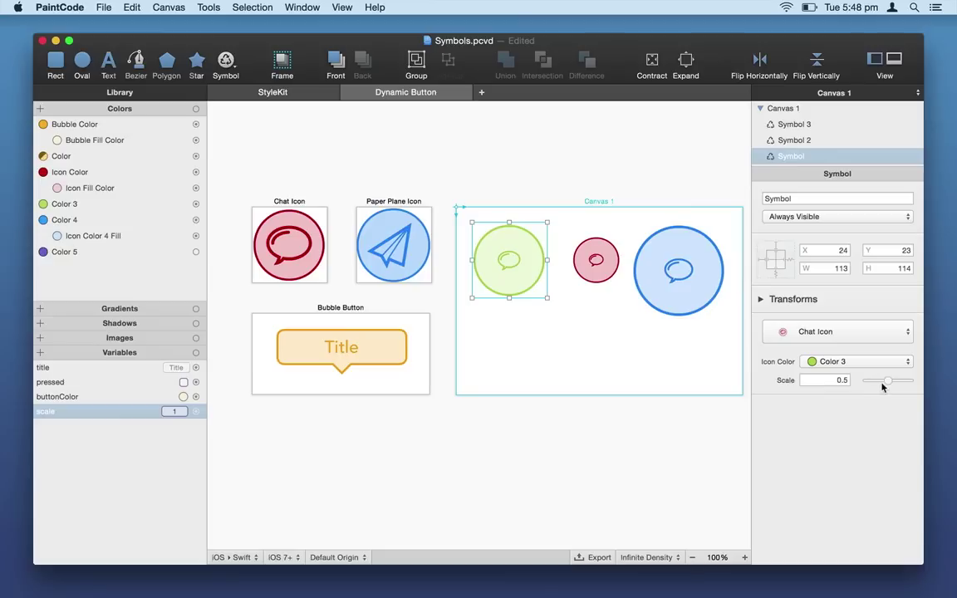
left_click_drag(888, 380, 911, 382)
left_click(675, 269)
left_click(596, 260)
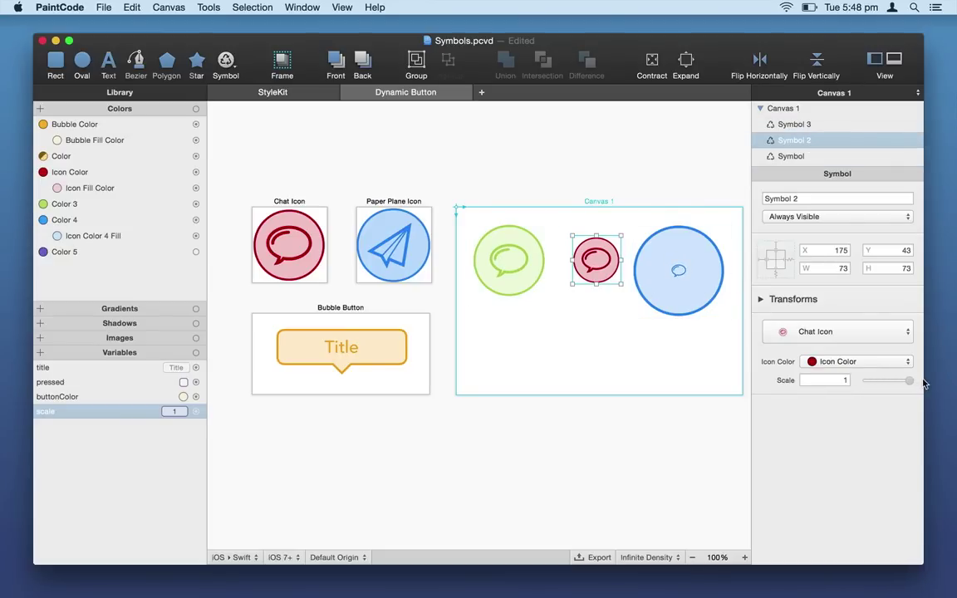
left_click(524, 266)
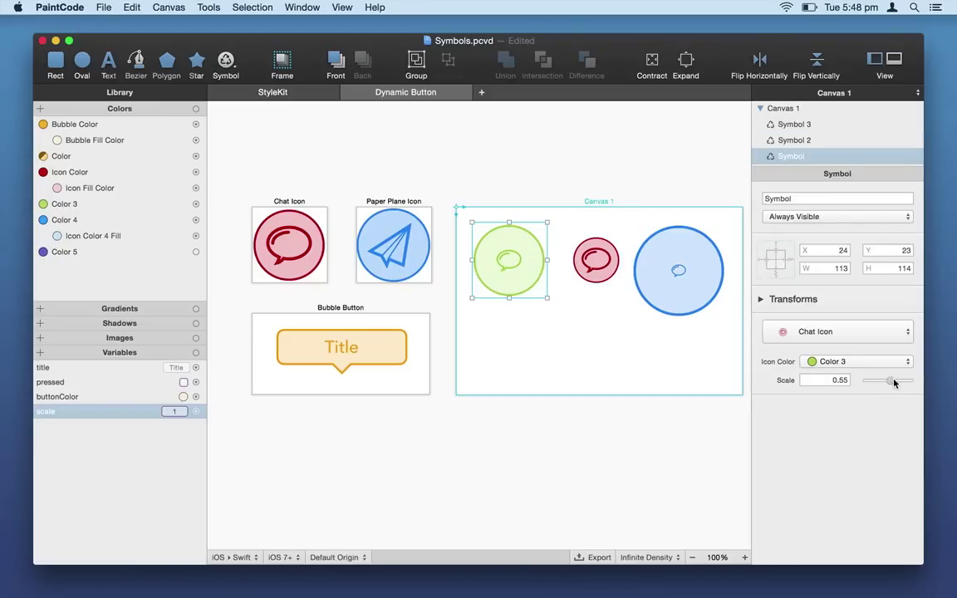
Delete all three chat icon instances, then test-stretch the Bubble Button frame at 206 × 79.
left_click(632, 345)
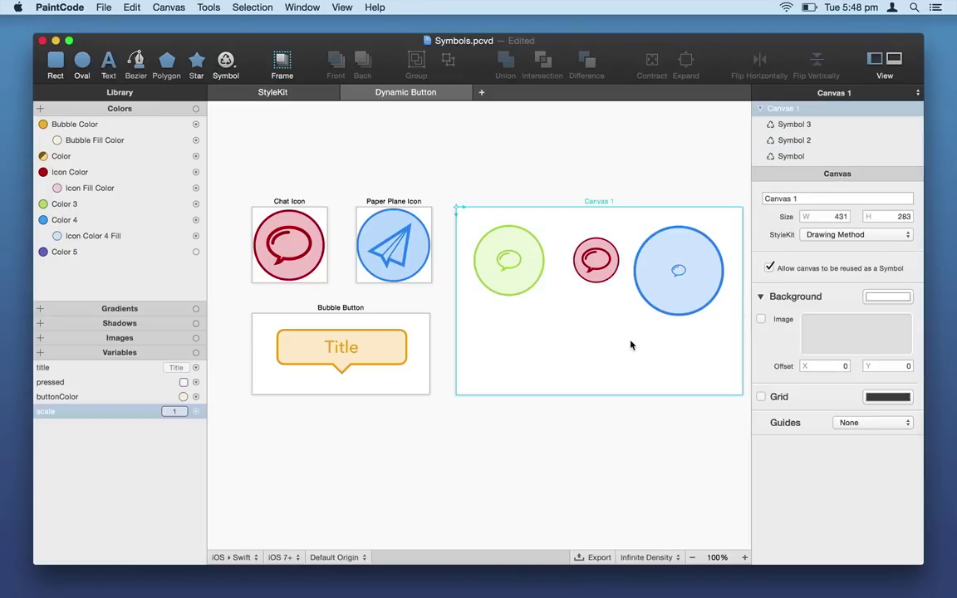
left_click_drag(704, 339, 489, 241)
key("BackSpace")
left_click(402, 327)
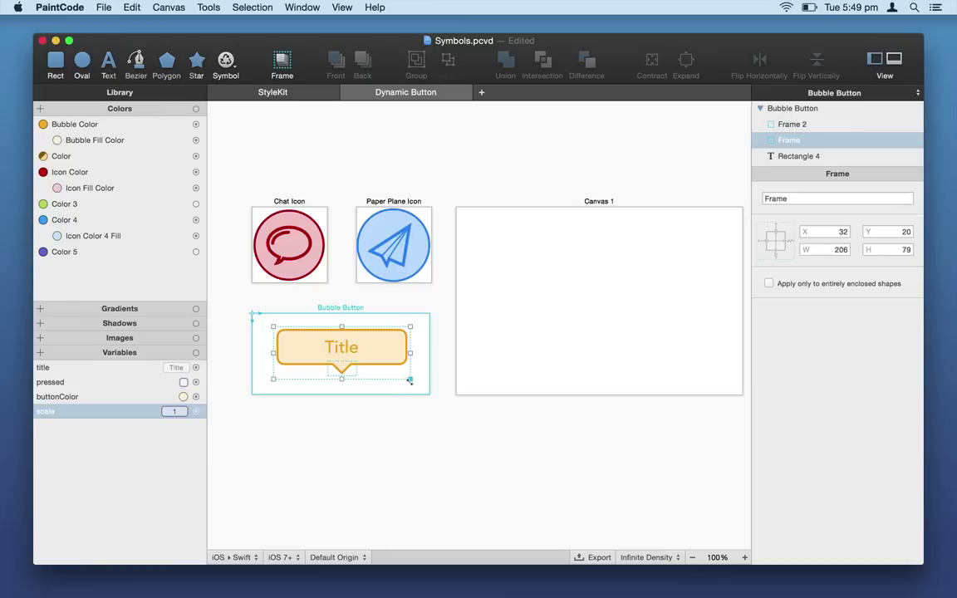
mouse_move(411, 379)
left_mouse_down()
mouse_move(349, 353)
mouse_move(406, 385)
mouse_move(399, 388)
mouse_move(378, 375)
mouse_move(410, 380)
left_mouse_up()
Place two Bubble Button symbols in Canvas 1, one below the other.
left_click(226, 61)
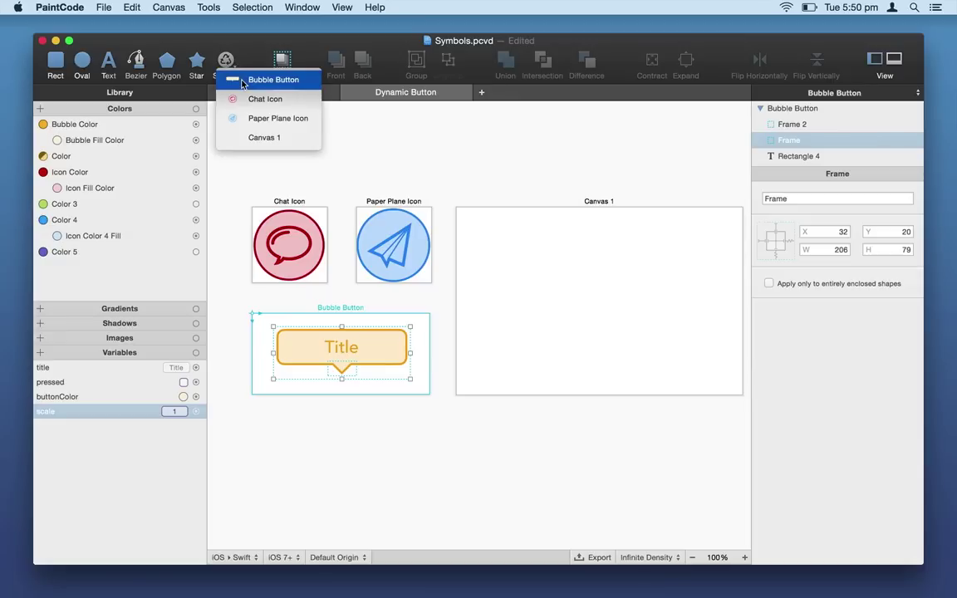
left_click(242, 80)
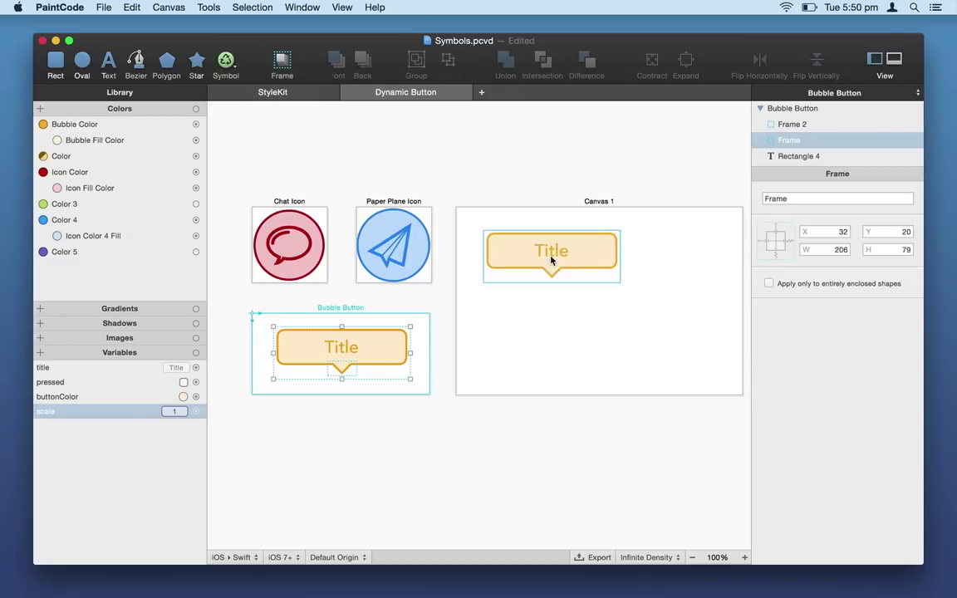
left_click(594, 260)
left_click(226, 62)
left_click(239, 80)
left_click(596, 337)
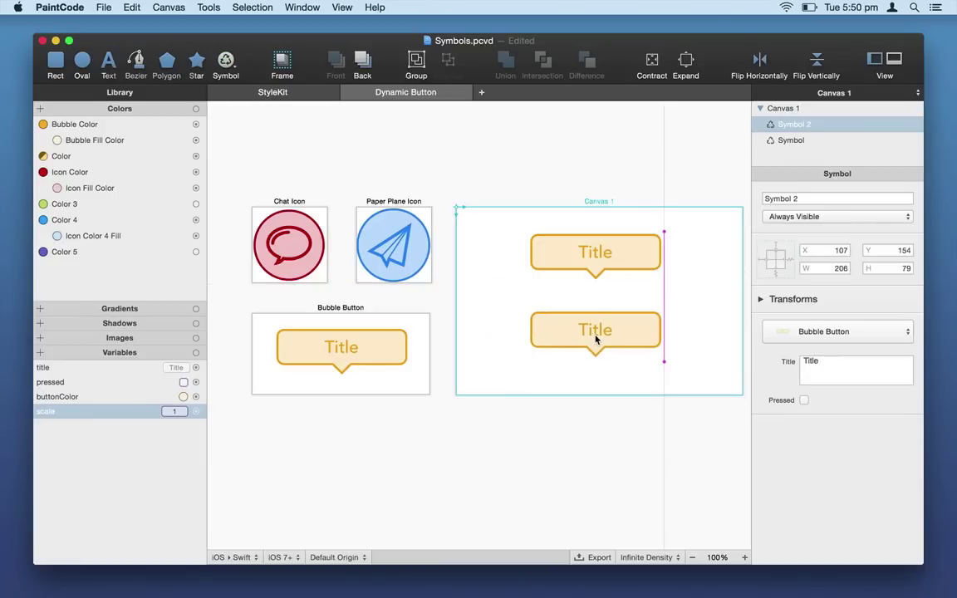
Widen the lower bubble on both sides and make the top one slightly taller, to 206 × 82.
left_click_drag(527, 336, 488, 336)
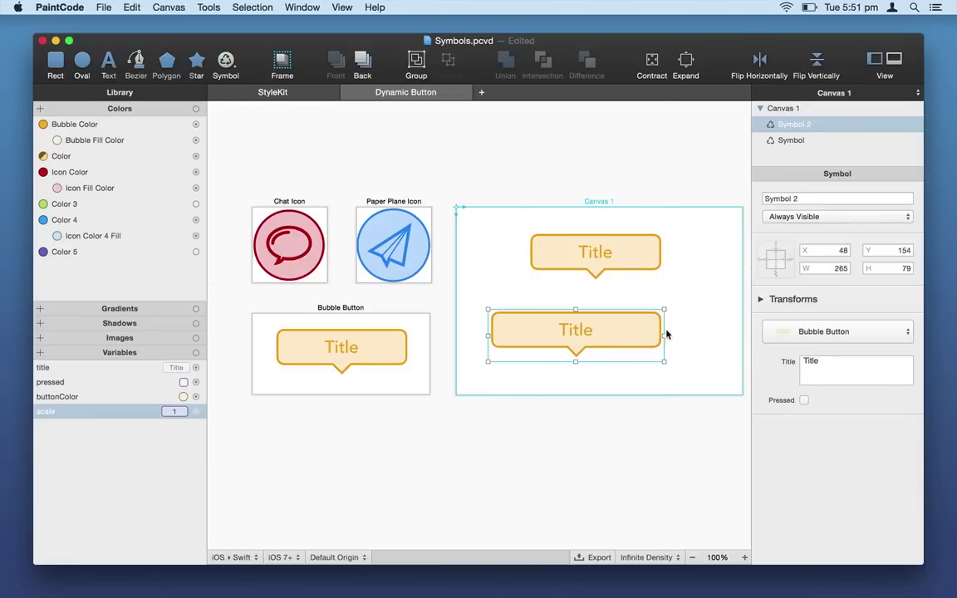
left_click_drag(665, 335, 712, 336)
left_click(595, 240)
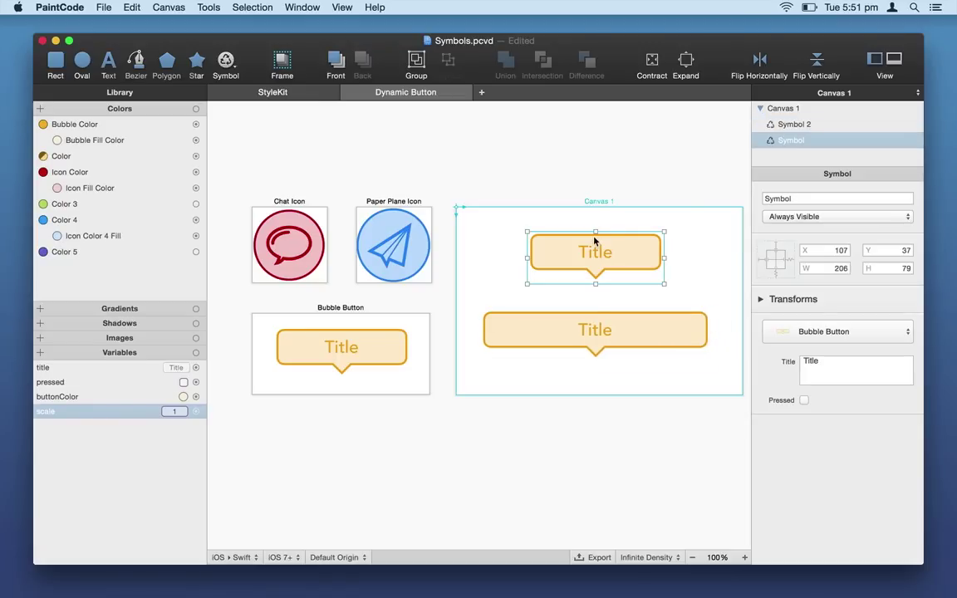
left_click_drag(595, 234, 595, 231)
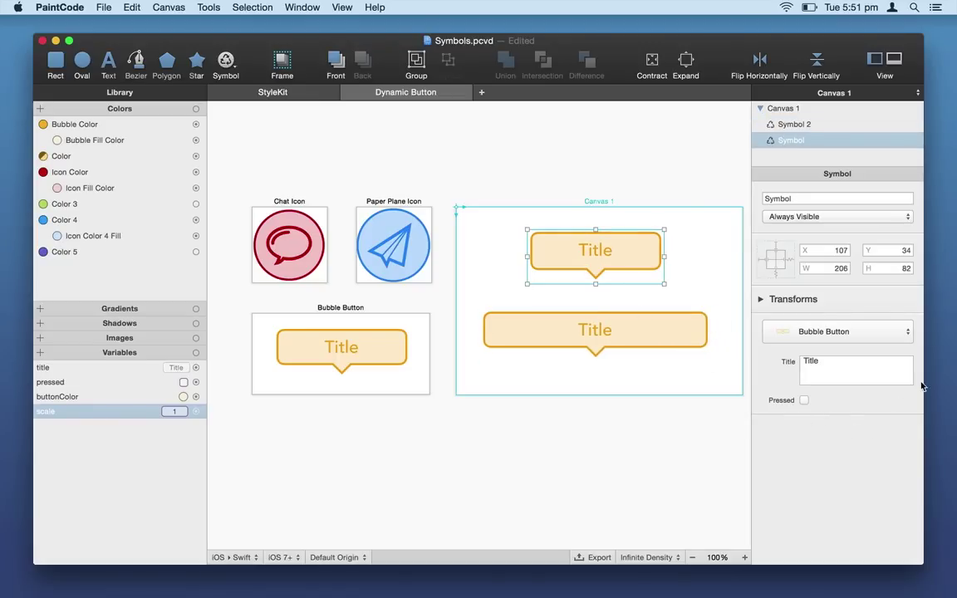
Set the top bubble's Title to 'Hello' and check Pressed on the lower bubble.
double_click(826, 361)
type("Hello")
left_click(688, 336)
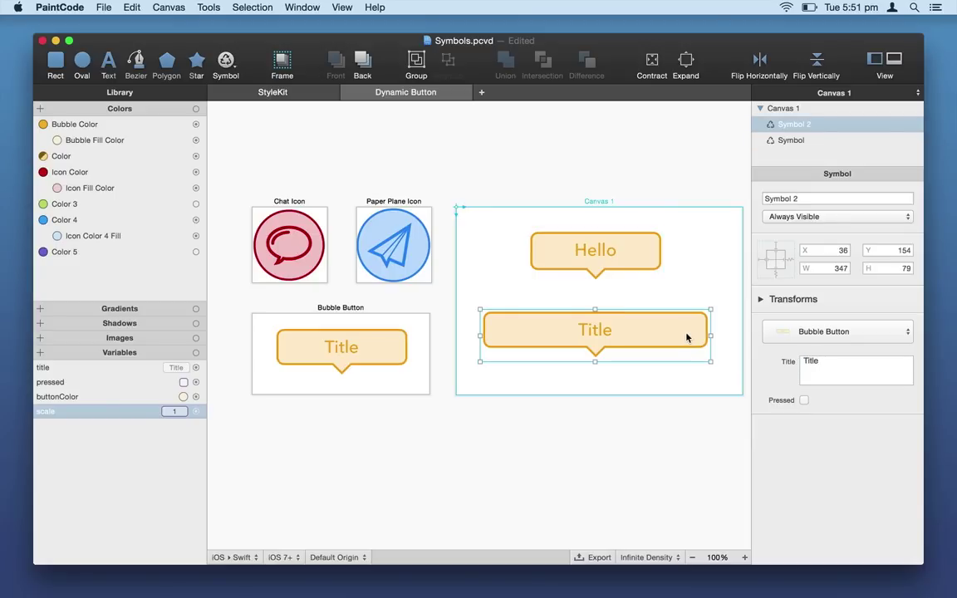
left_click(803, 401)
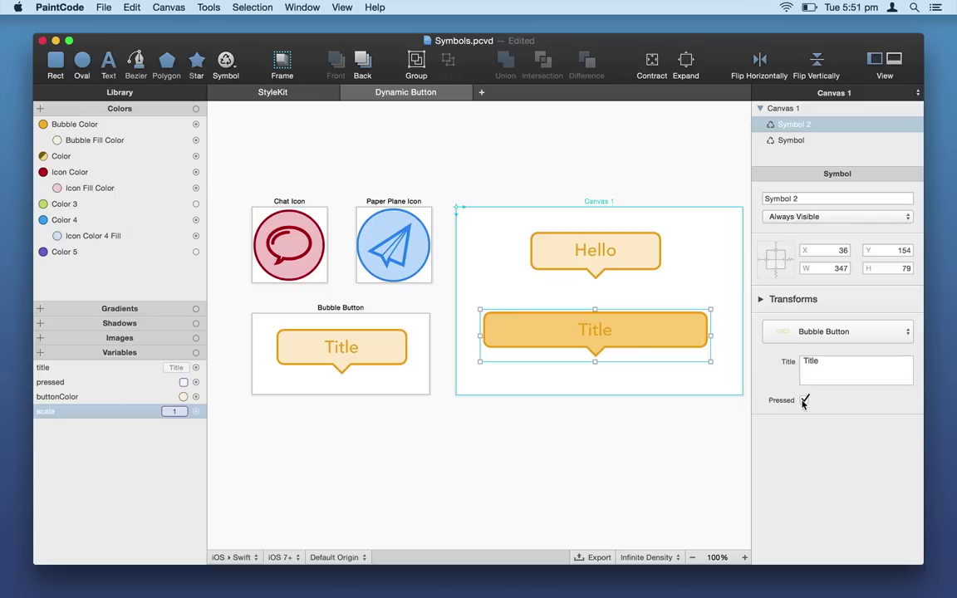
left_click(352, 351)
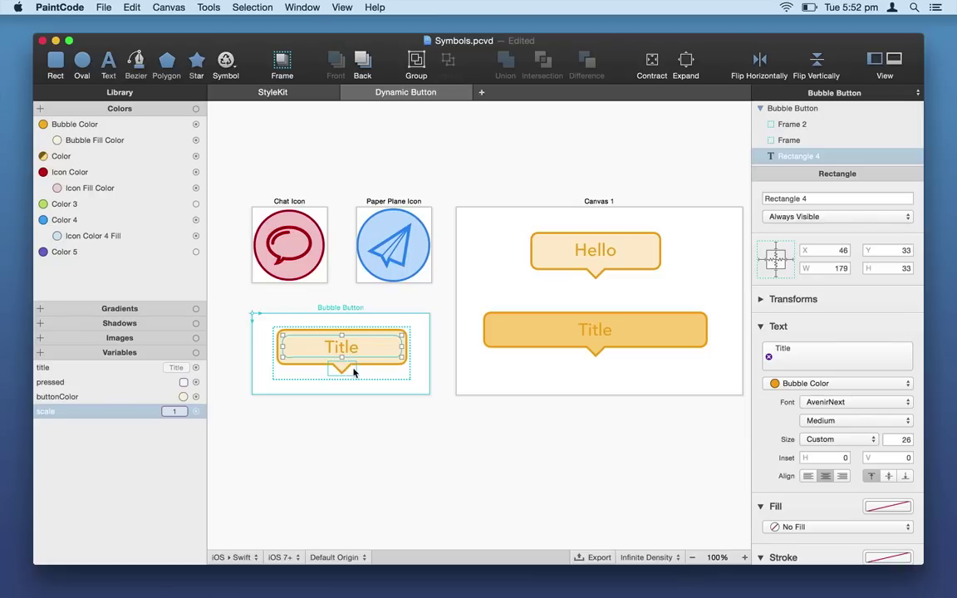
left_click(349, 370)
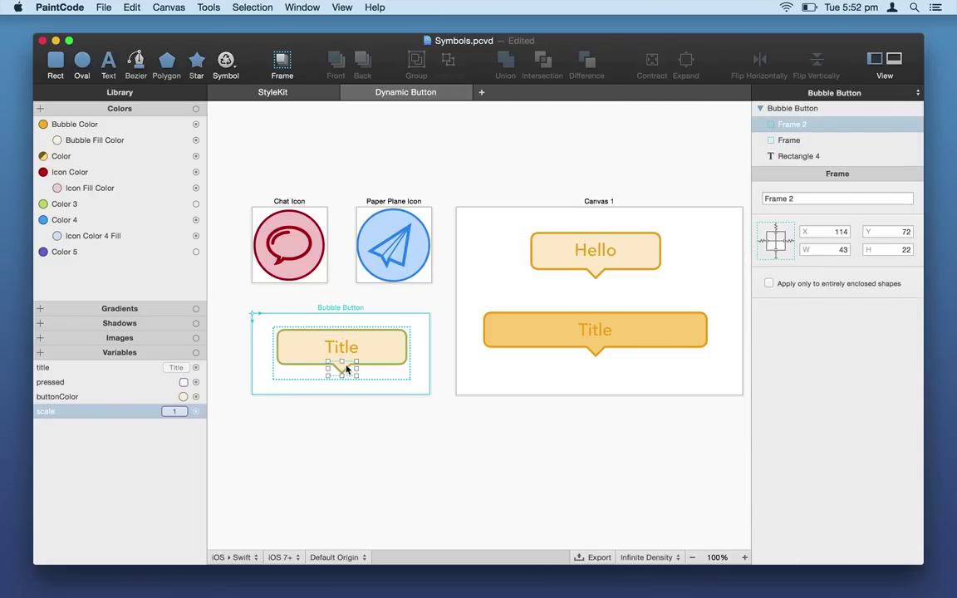
key("Left")
key("Left")
key("Left")
key("Left")
key("Left")
key("Left")
key("Left")
key("Left")
key("Left")
key("Left")
key("Left")
key("Left")
key("Left")
key("Left")
key("Left")
key("Left")
key("Left")
key("Left")
key("Left")
key("Left")
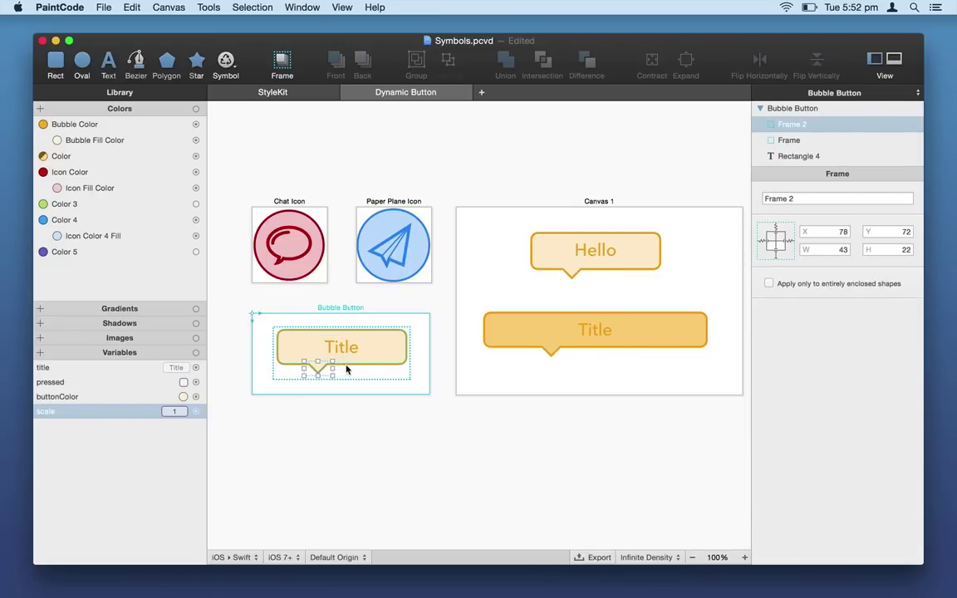
key("Left")
key("Left")
key("Left")
key("Left")
key("Left")
key("Left")
key("Left")
key("Left")
key("Left")
key("Left")
key("Left")
key("Left")
key("Left")
key("Left")
key("Left")
key("Left")
key("Left")
key("Left")
key("Left")
key("Left")
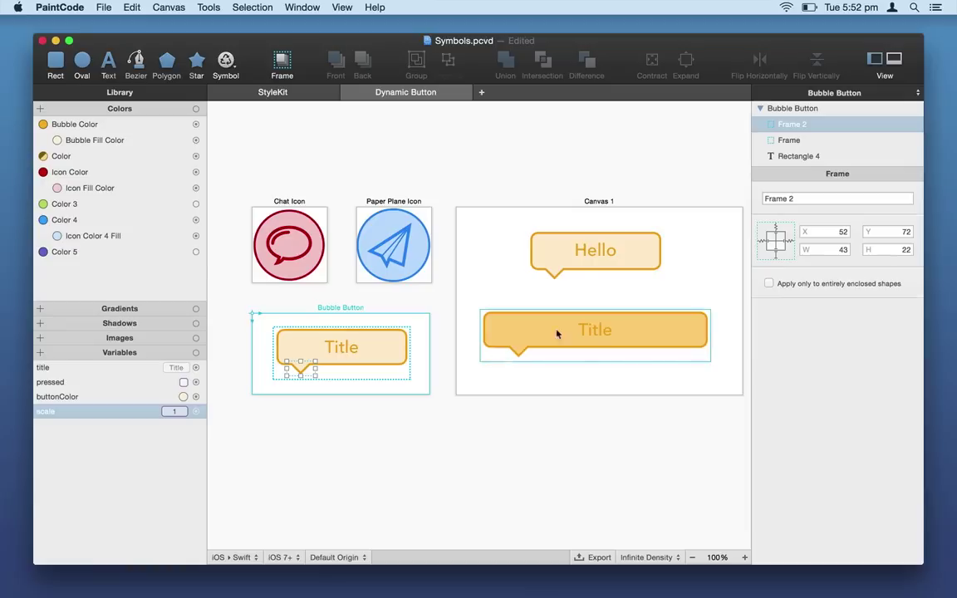
left_click(549, 385)
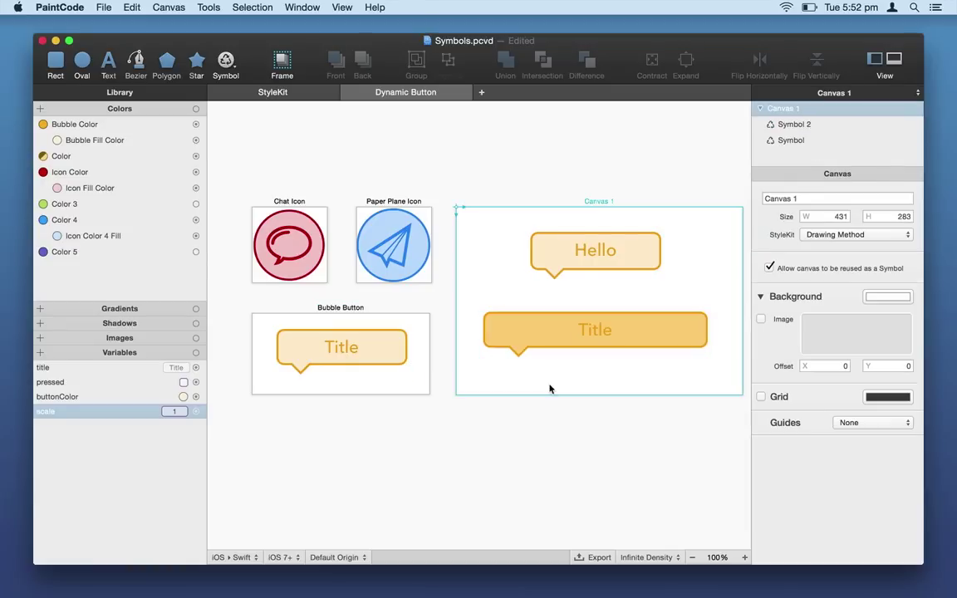
left_click(422, 318)
Select the canvases in turn and review the list of placeable symbols.
left_click(391, 280)
left_click(319, 280)
left_click(464, 284)
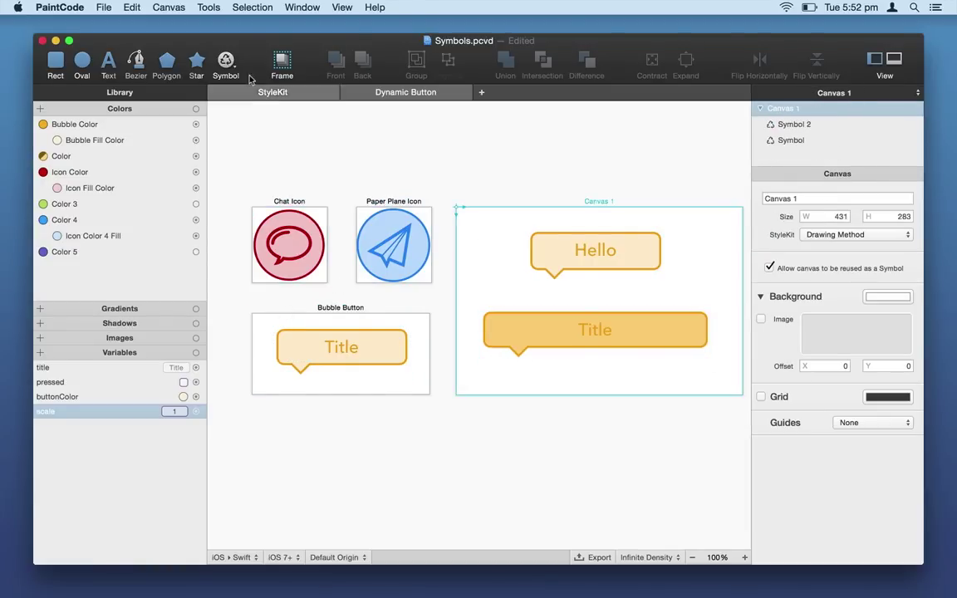
left_click(226, 63)
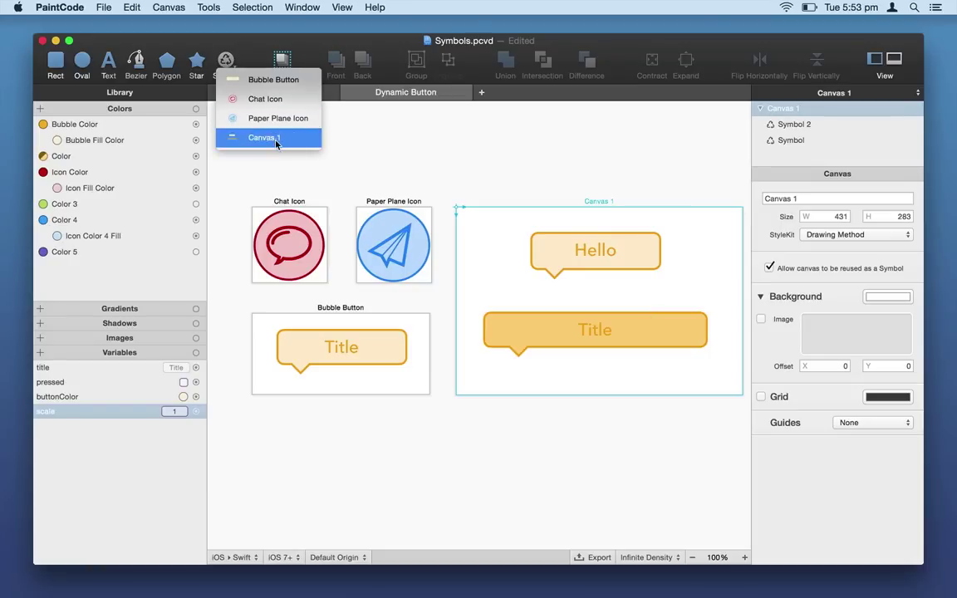
left_click(526, 217)
Uncheck 'Allow canvas to be reused as a Symbol' for Canvas 1 and confirm it left the symbol list.
left_click(768, 270)
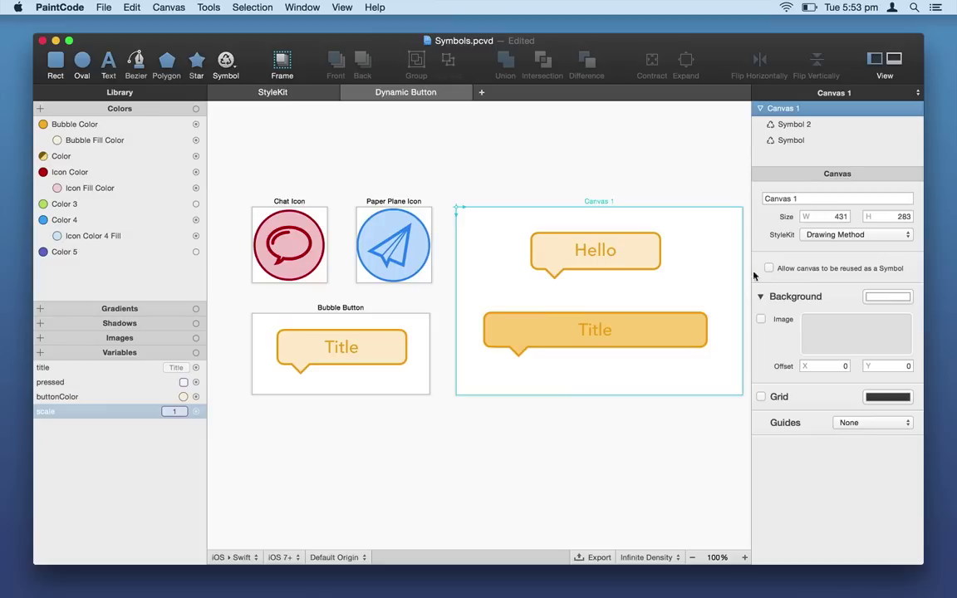
left_click(233, 70)
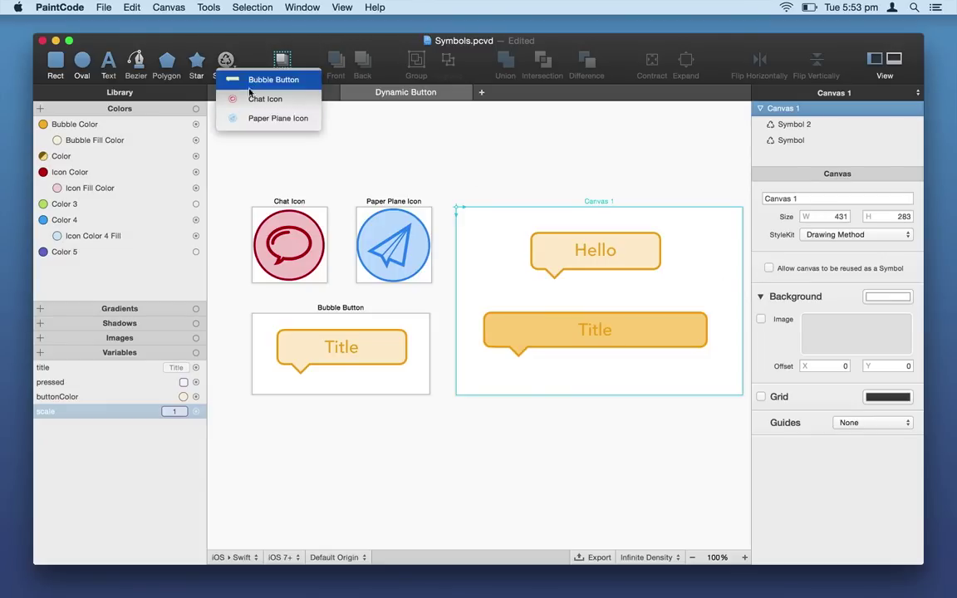
left_click(252, 79)
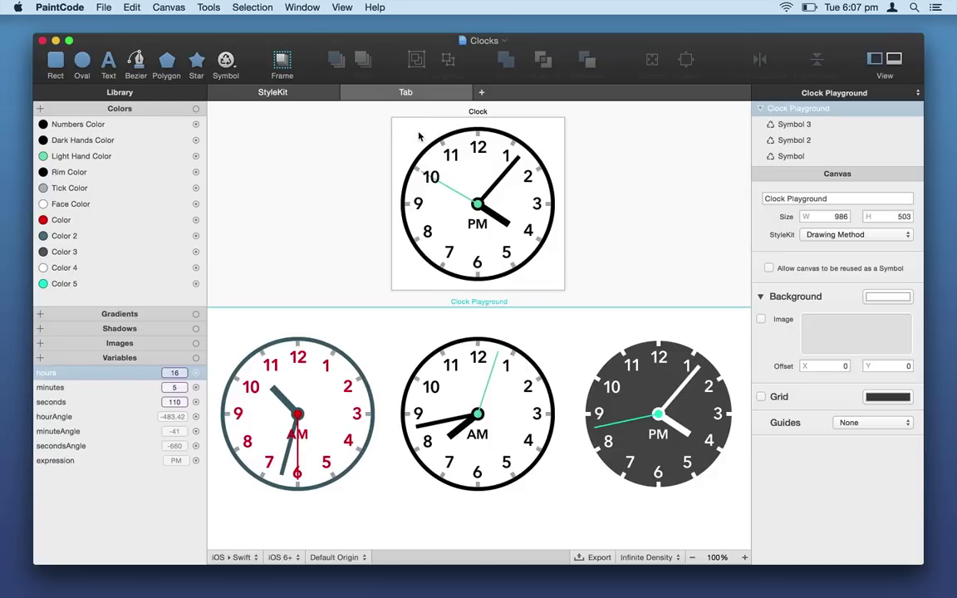
Select the left playground clock and set its time to 11:45:39 (AM).
left_click(338, 348)
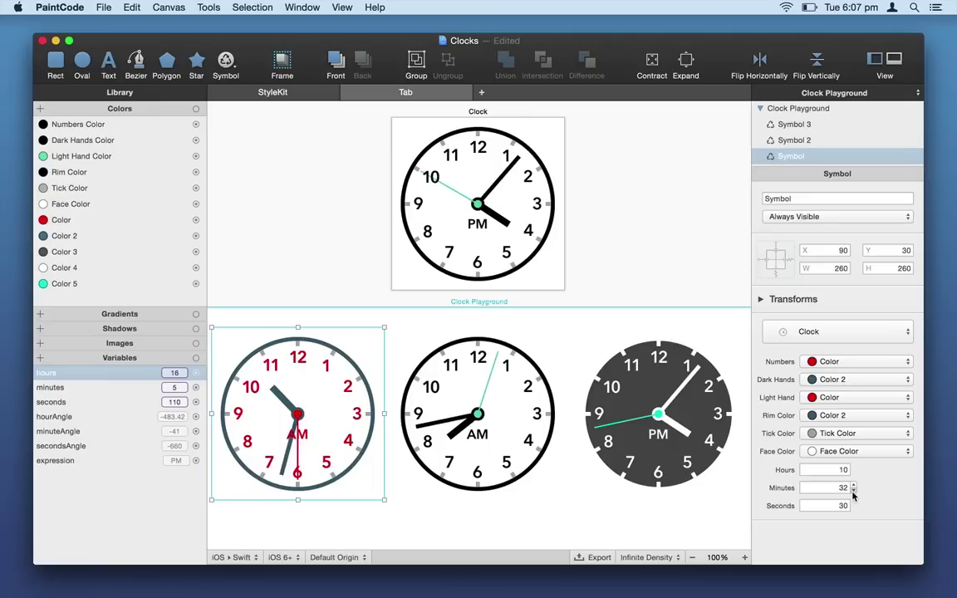
left_click(853, 486)
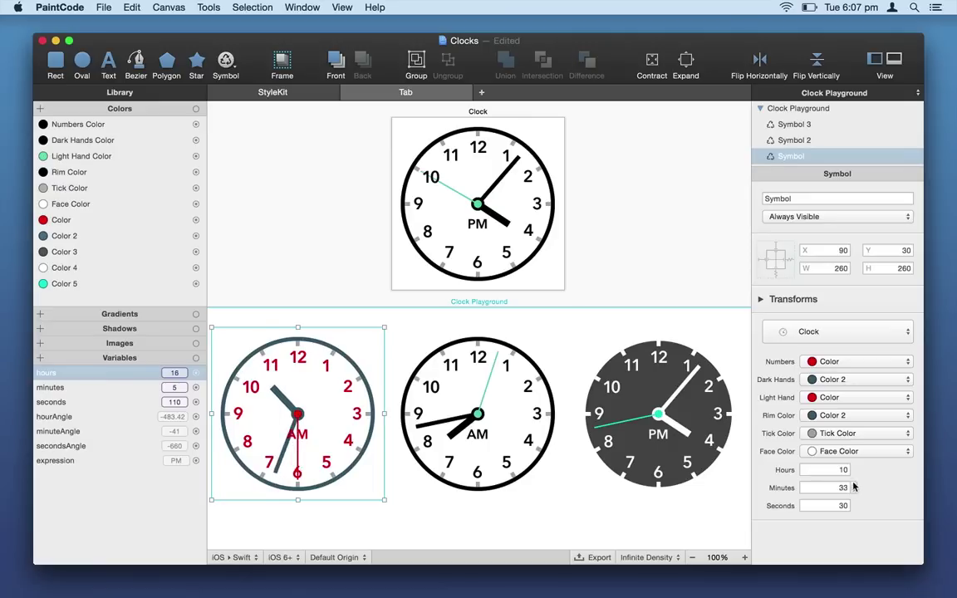
left_click_drag(853, 487, 855, 507)
left_click_drag(853, 470, 853, 470)
left_click(853, 469)
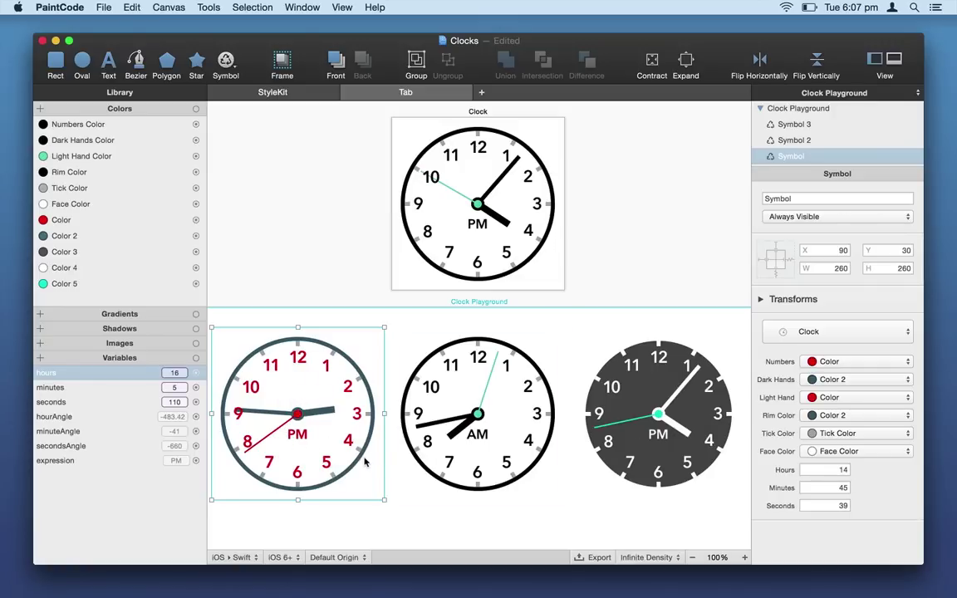
left_click(853, 472)
left_click(853, 473)
left_click(854, 473)
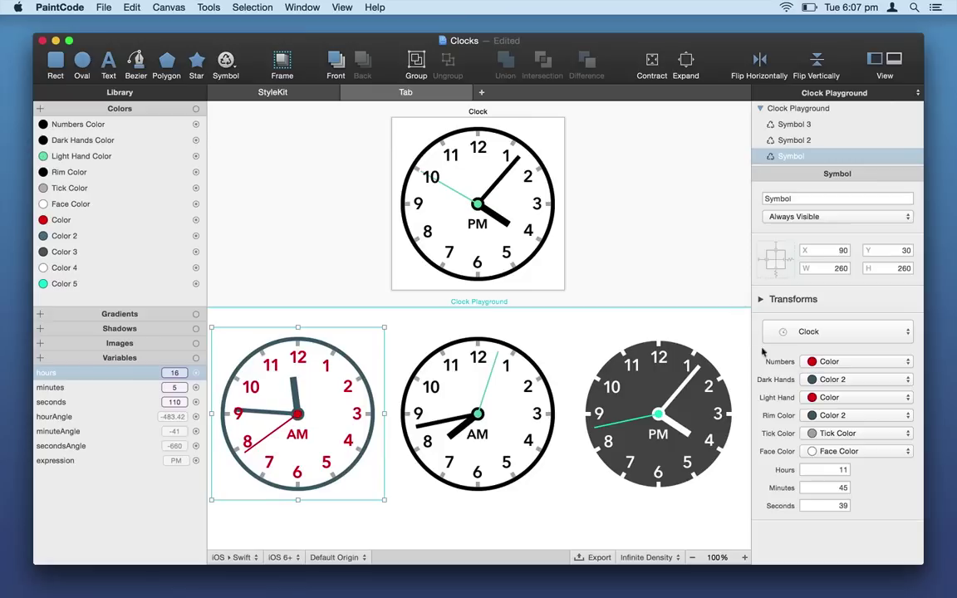
Make the left clock's numbers Color 5 teal and shrink the middle clock to 163 × 163.
left_click(827, 364)
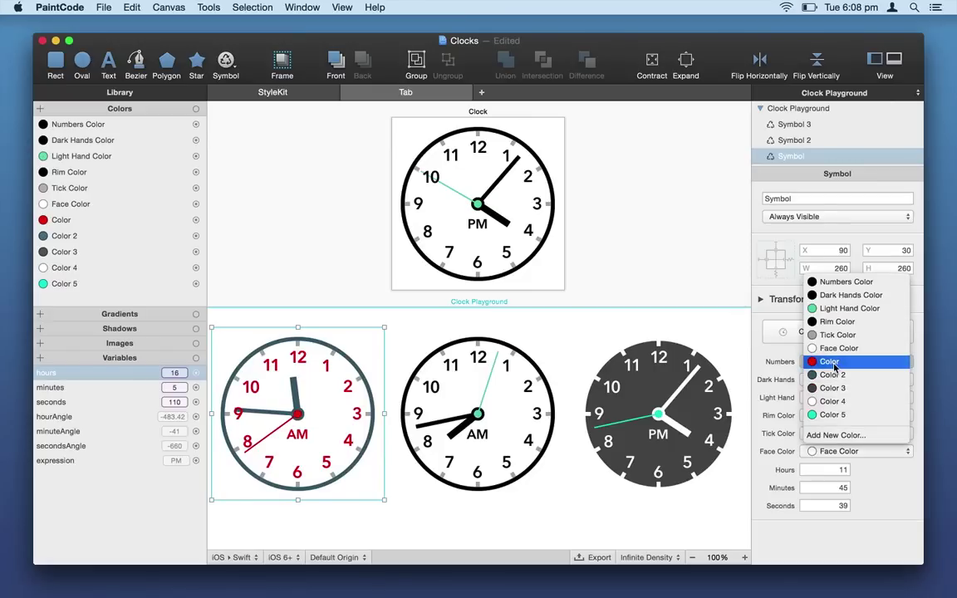
left_click(831, 415)
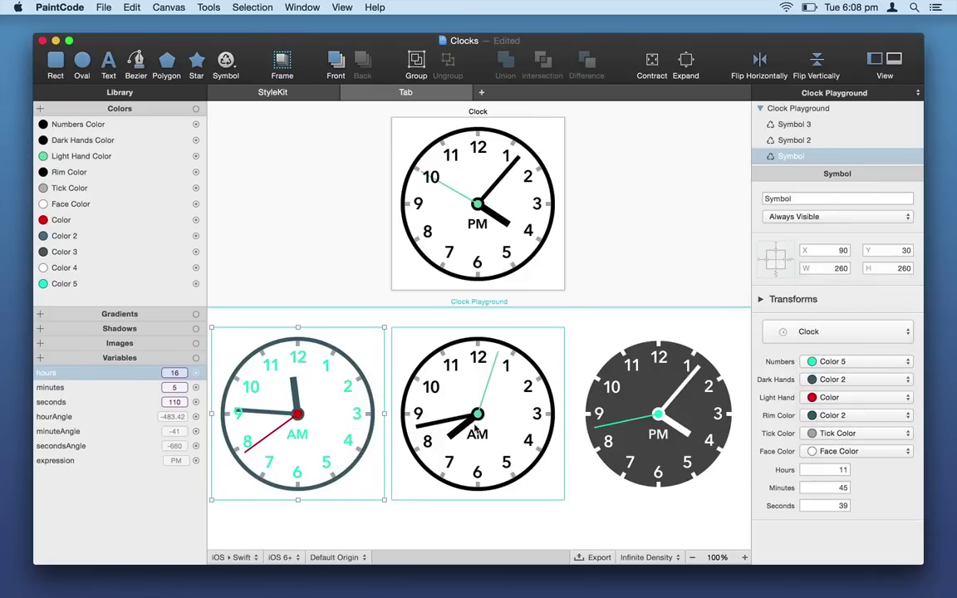
left_click(457, 391)
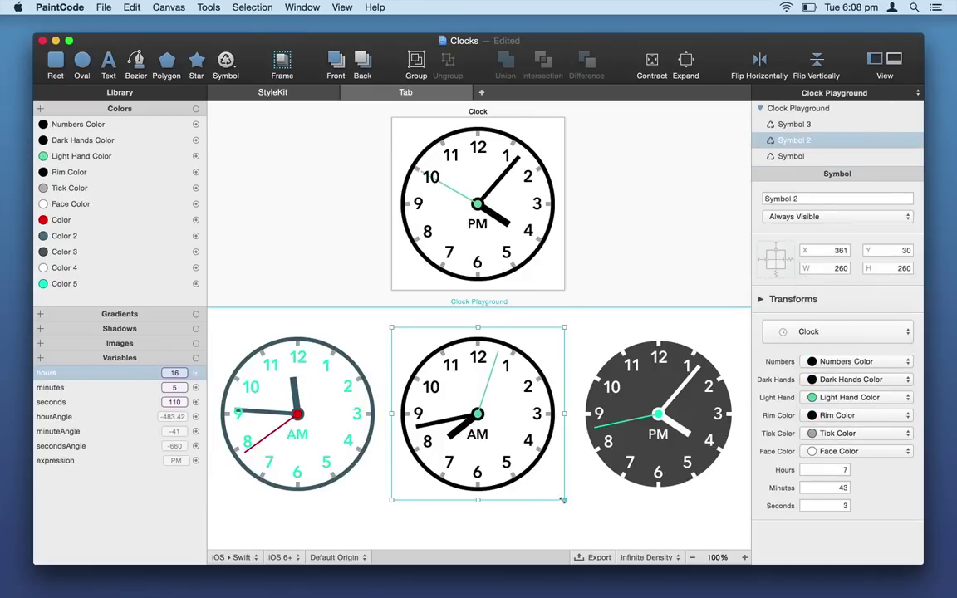
left_click_drag(563, 500, 514, 447)
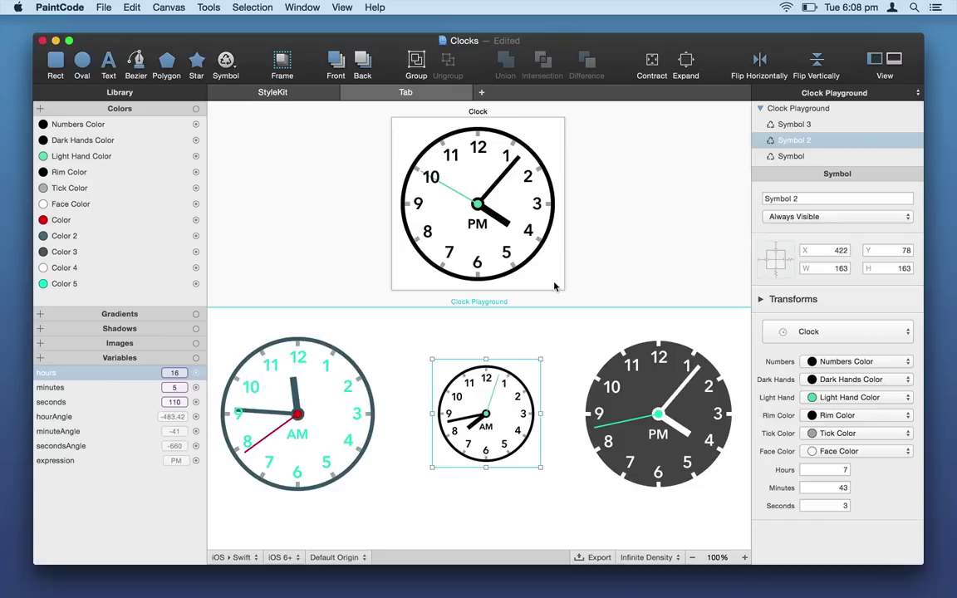
Delete the numbers 5, 4, 2 and 1 from the Clock canvas face.
left_click(516, 258)
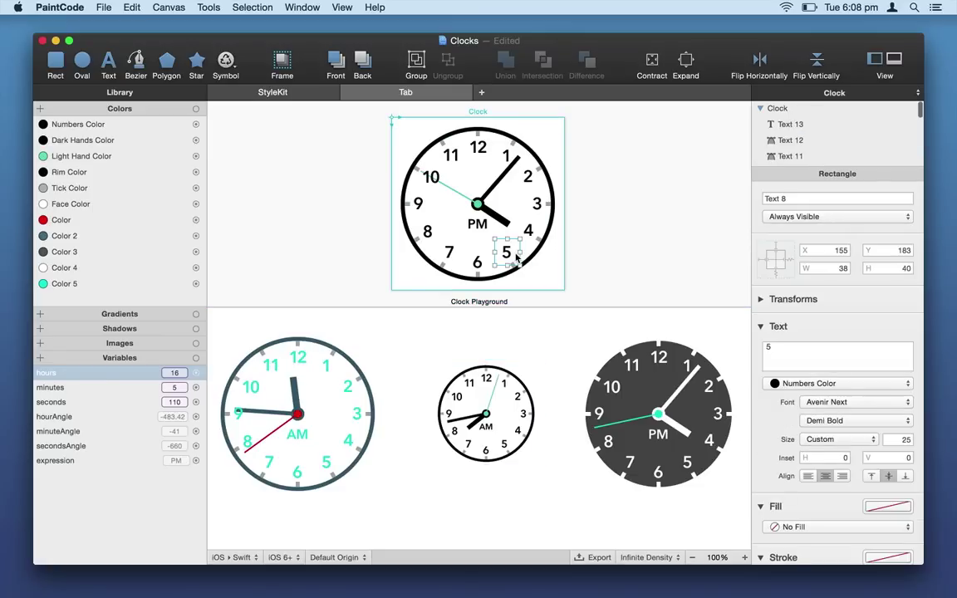
key("Delete")
left_click(529, 230)
key("Delete")
left_click(528, 176)
key("Delete")
left_click(505, 156)
Delete the numbers 11, 10, 8 and 7, leaving only 12, 3, 6 and 9.
key("Delete")
left_click(449, 154)
key("Delete")
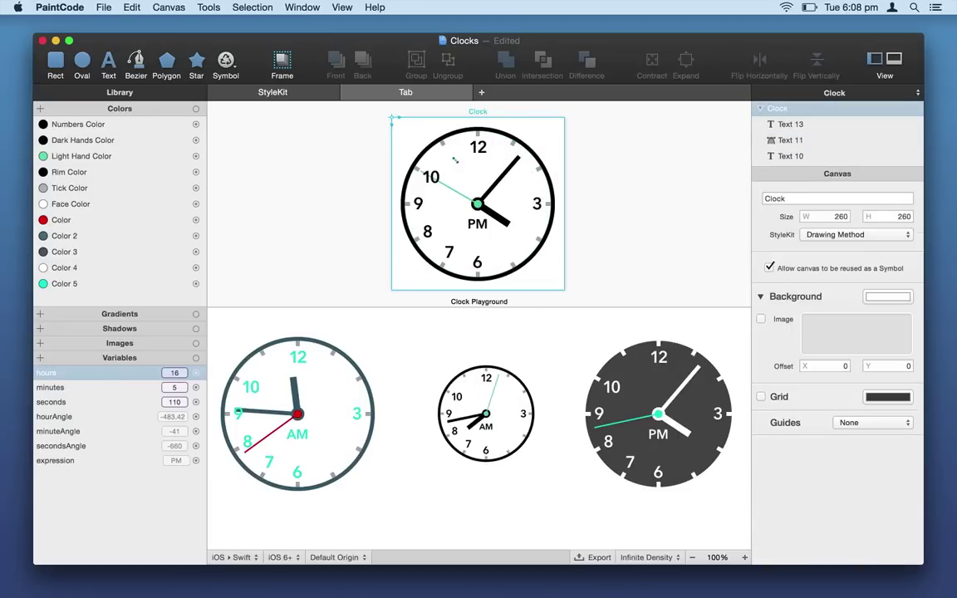
left_click(439, 178)
key("Delete")
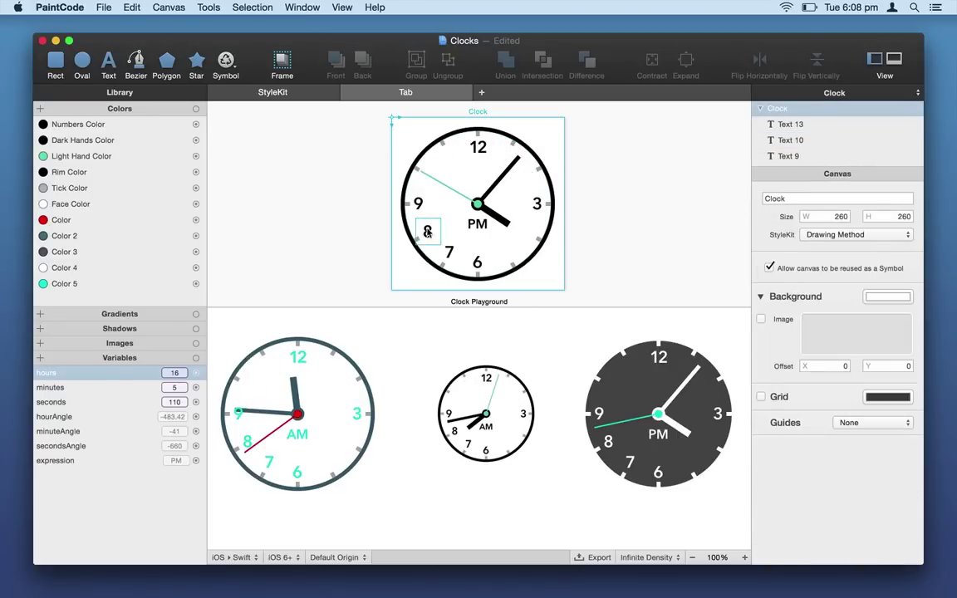
left_click(427, 232)
key("Delete")
left_click(449, 252)
key("Delete")
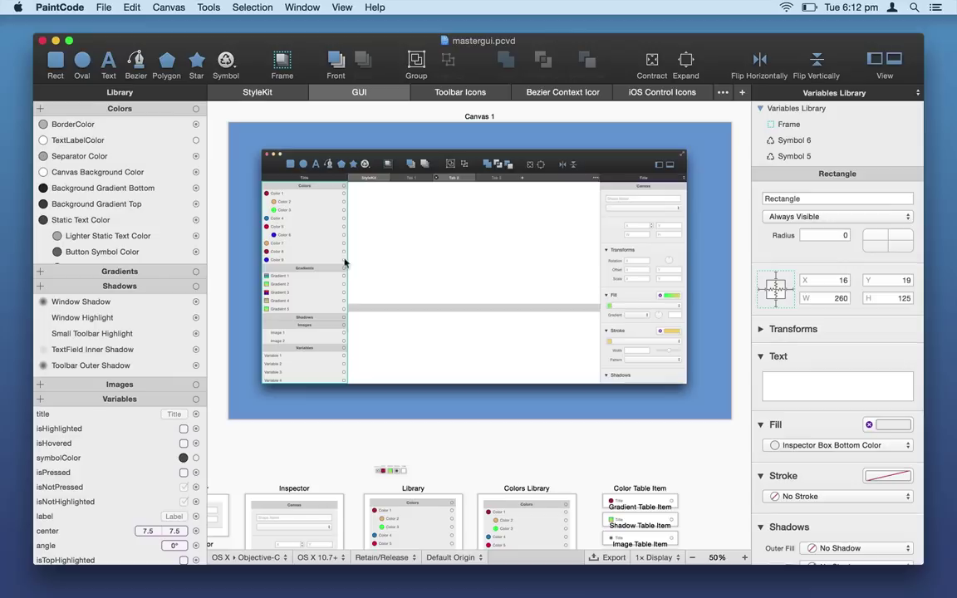
Scroll around the mastergui GUI tab to inspect Canvas 1's nested GUI symbols.
scroll(420, 387, "down", 5)
scroll(419, 386, "left", 2)
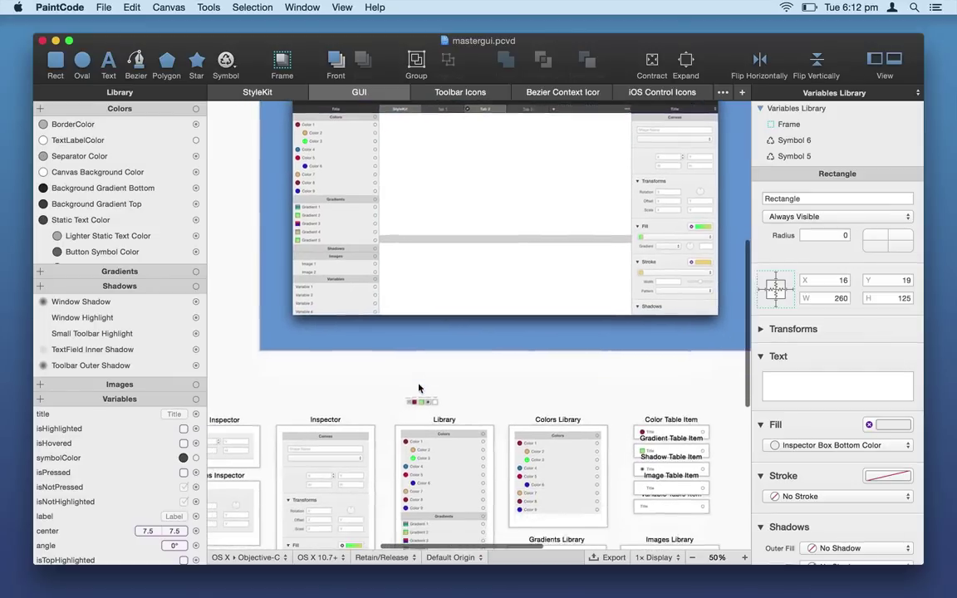
scroll(330, 381, "down", 4)
scroll(331, 381, "left", 1)
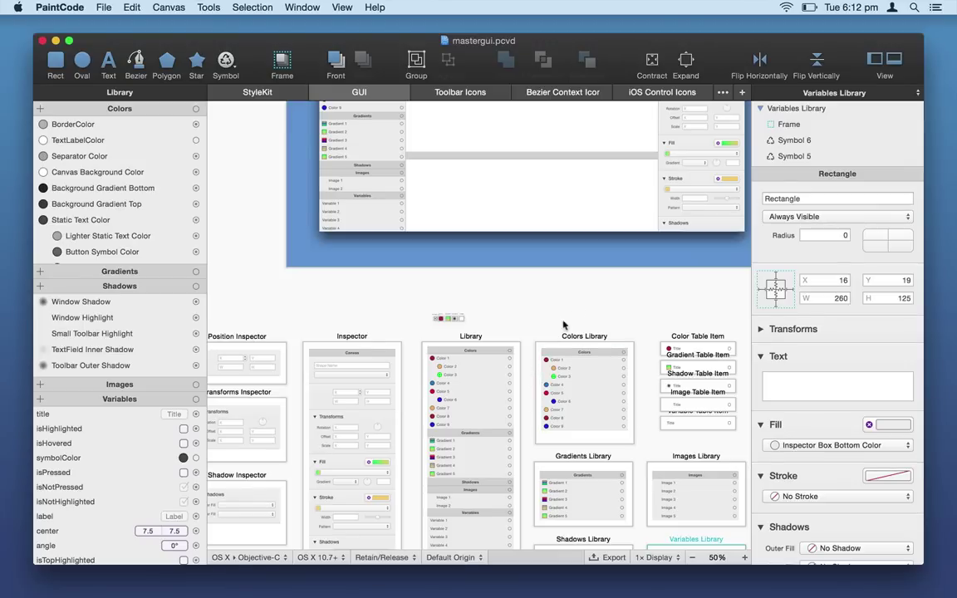
scroll(590, 318, "up", 8)
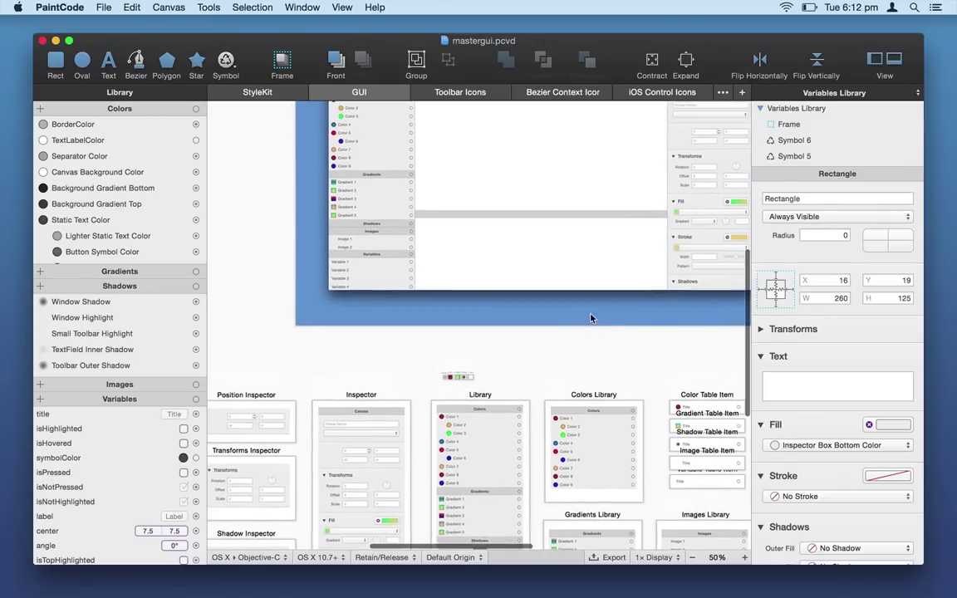
scroll(590, 318, "right", 3)
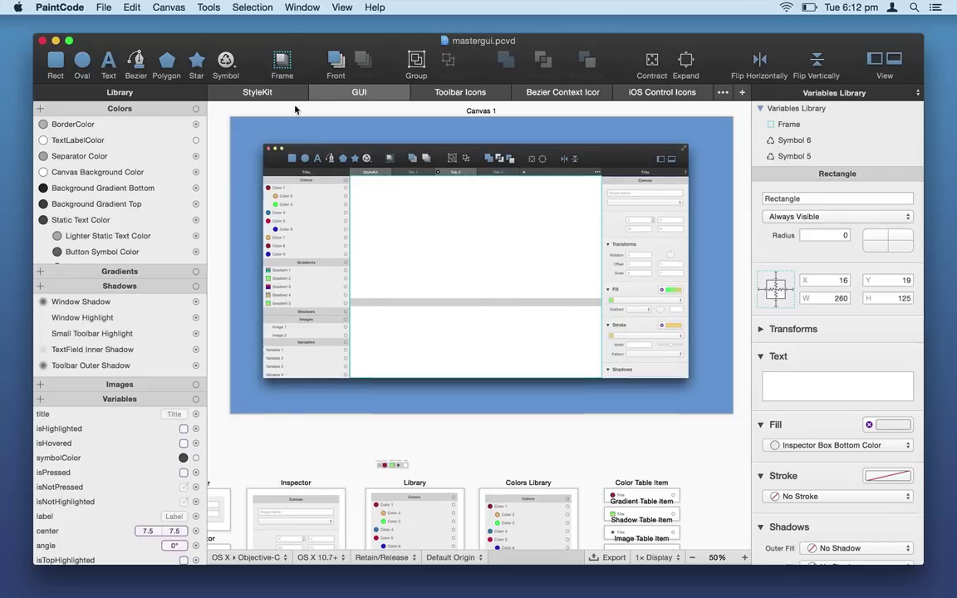
Browse the placeable symbols list through its Toolbar Icons and GUI groups.
left_click(230, 65)
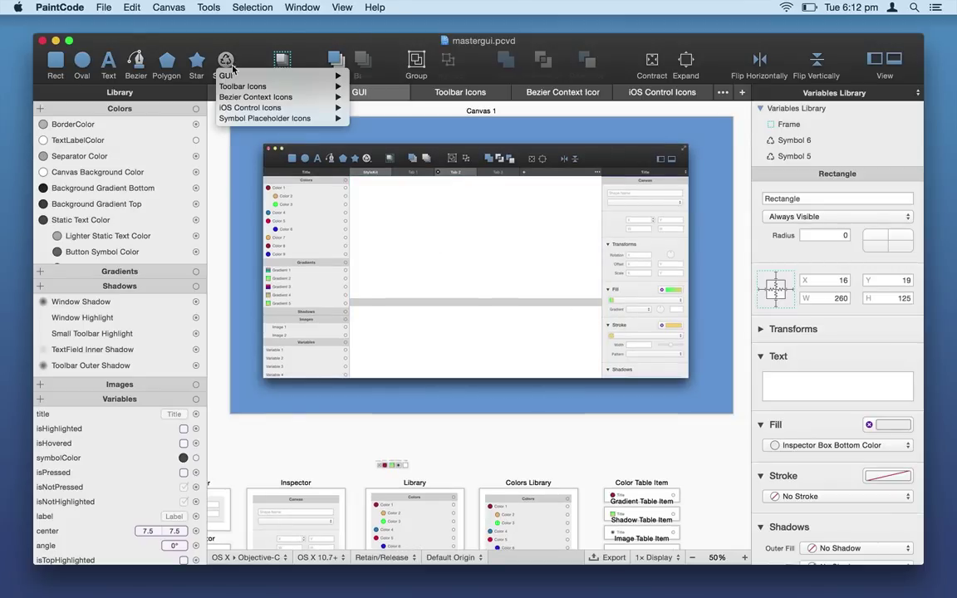
mouse_move(239, 88)
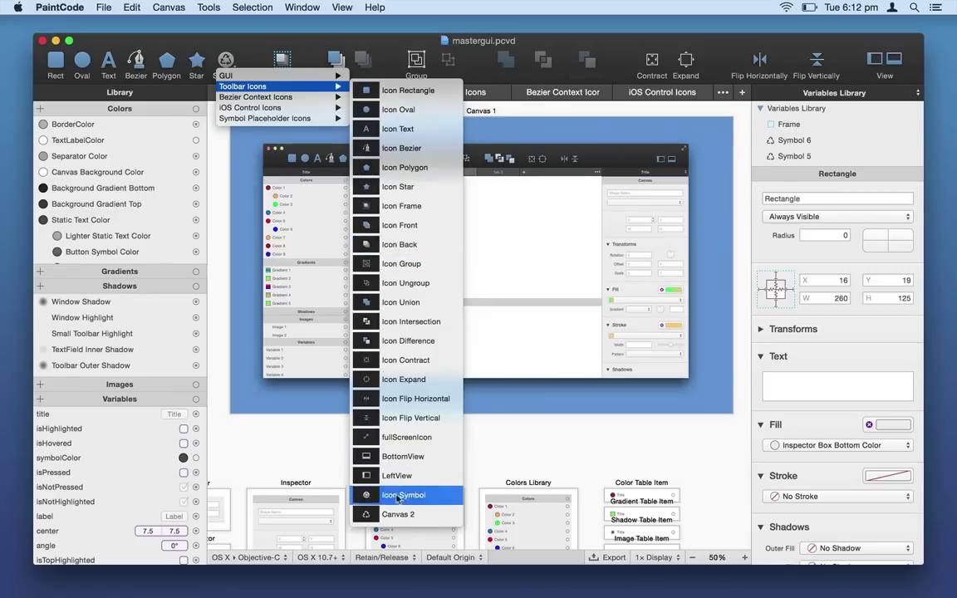
mouse_move(274, 81)
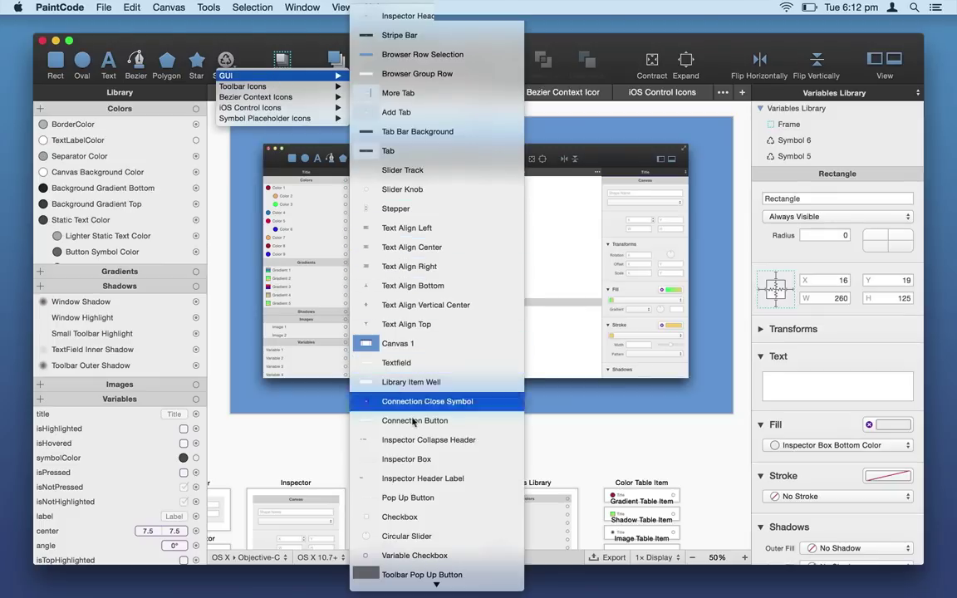
mouse_move(399, 592)
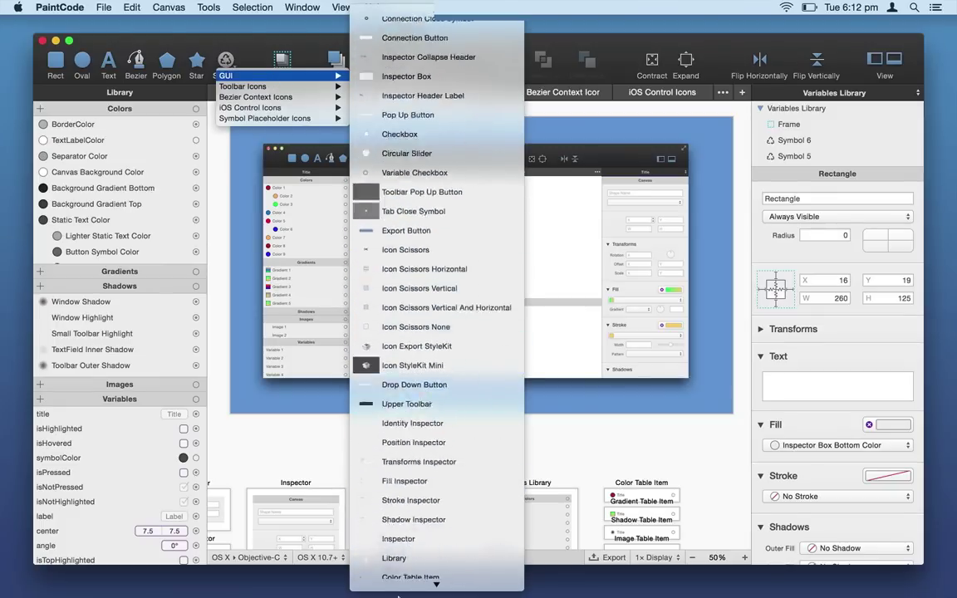